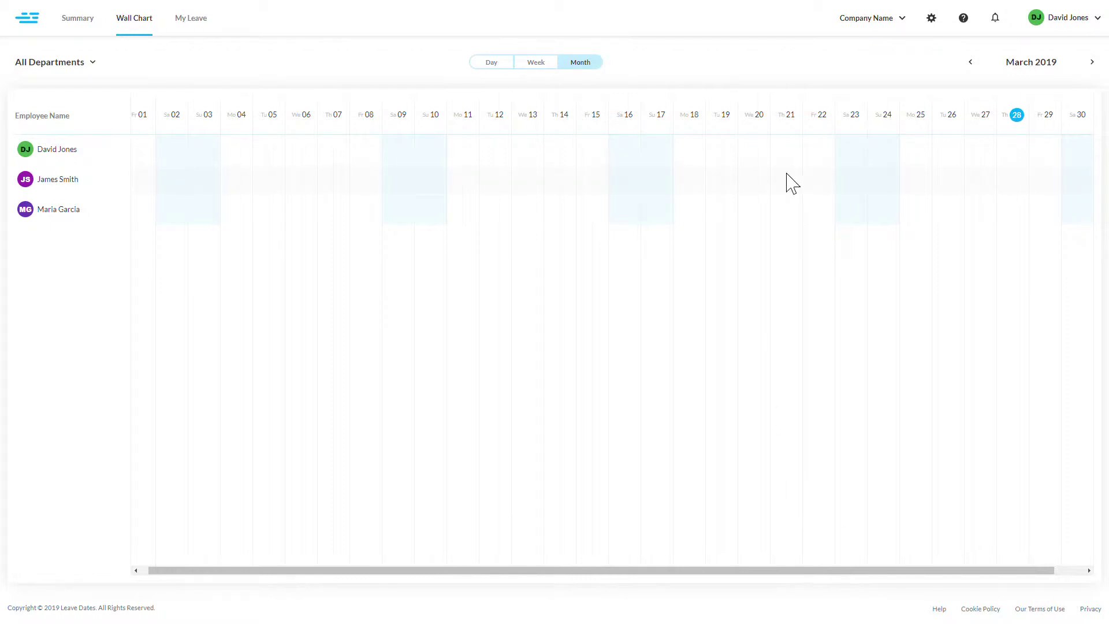
- Open the company settings and select the existing company name to replace it with My Great Company
{"action": "left_click", "coordinate": [932, 19]}
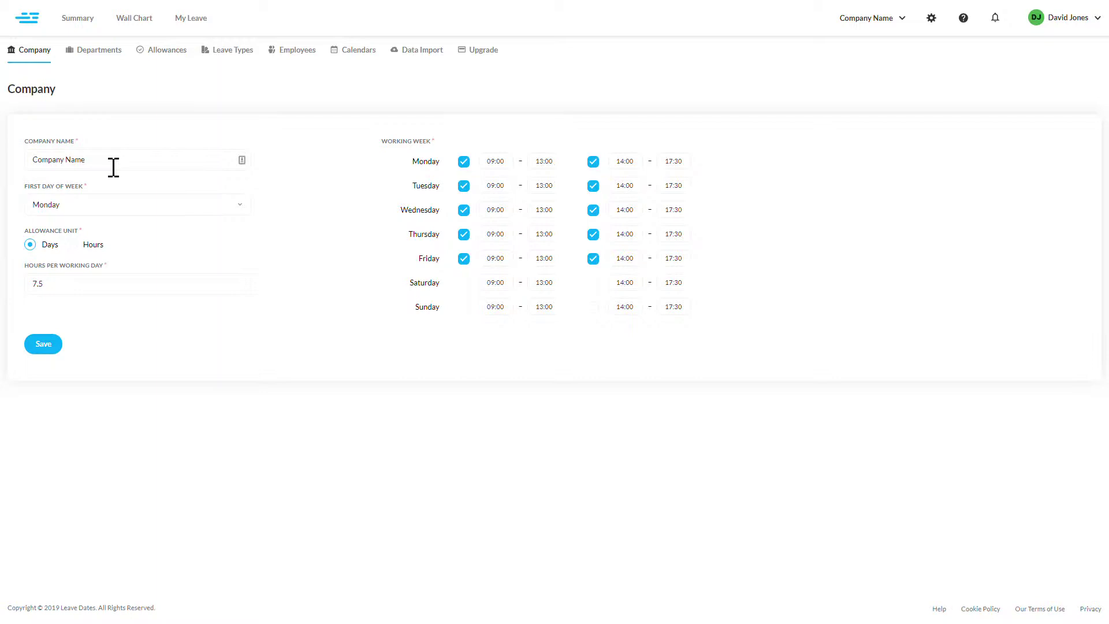
{"action": "left_click_drag", "start_coordinate": [113, 167], "coordinate": [77, 194]}
- Try a 10:00 Monday start time, then restore it to 09:00
{"action": "left_click", "coordinate": [505, 169]}
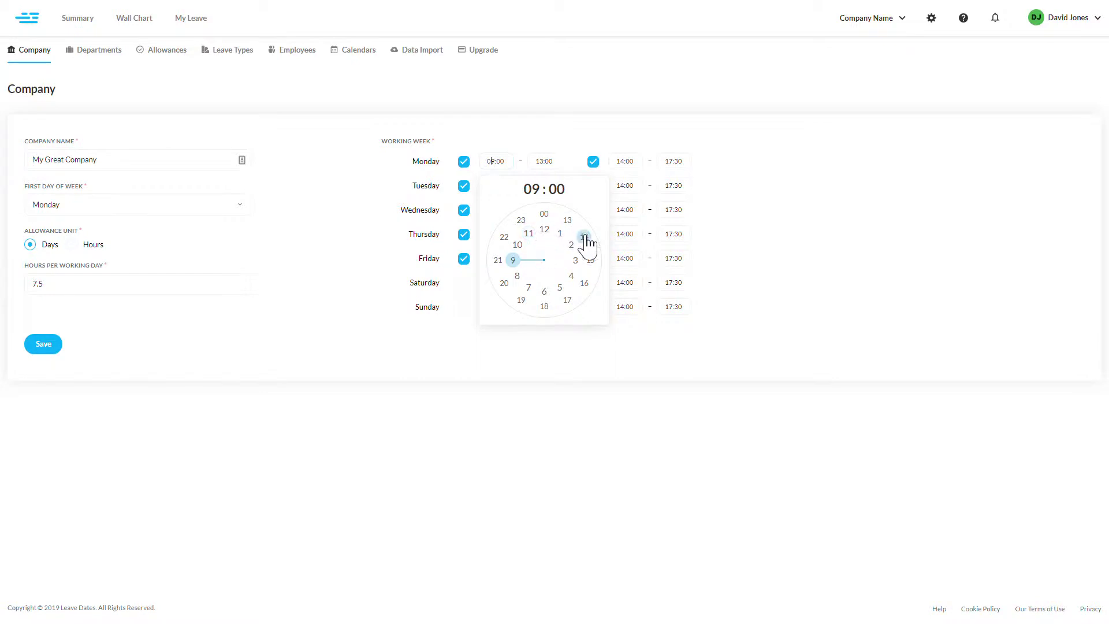
{"action": "left_click", "coordinate": [518, 244]}
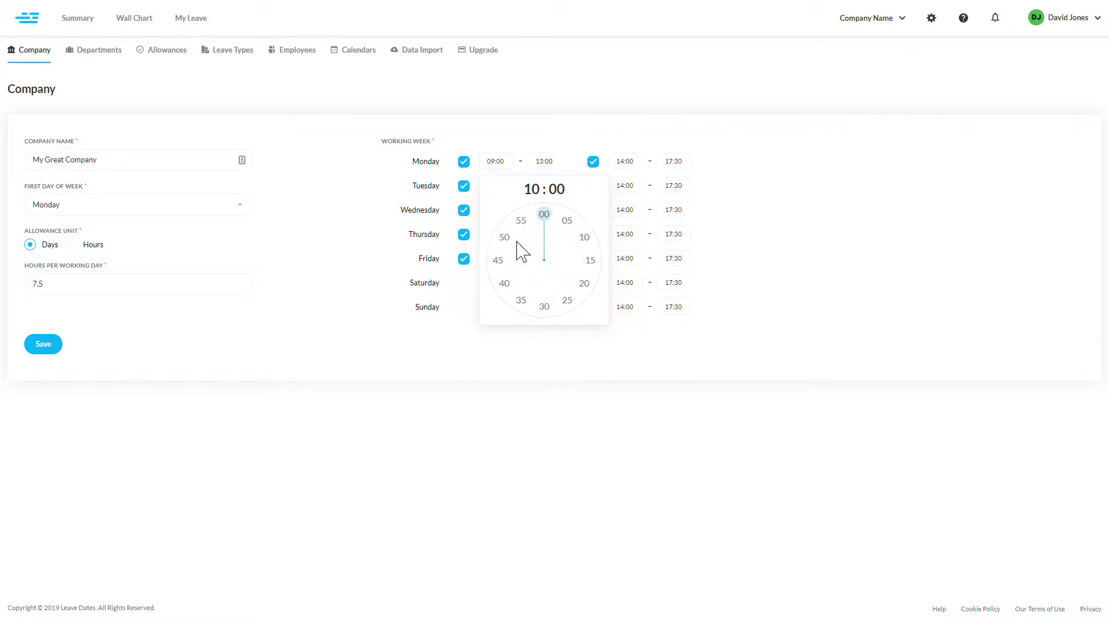
{"action": "left_click", "coordinate": [553, 225]}
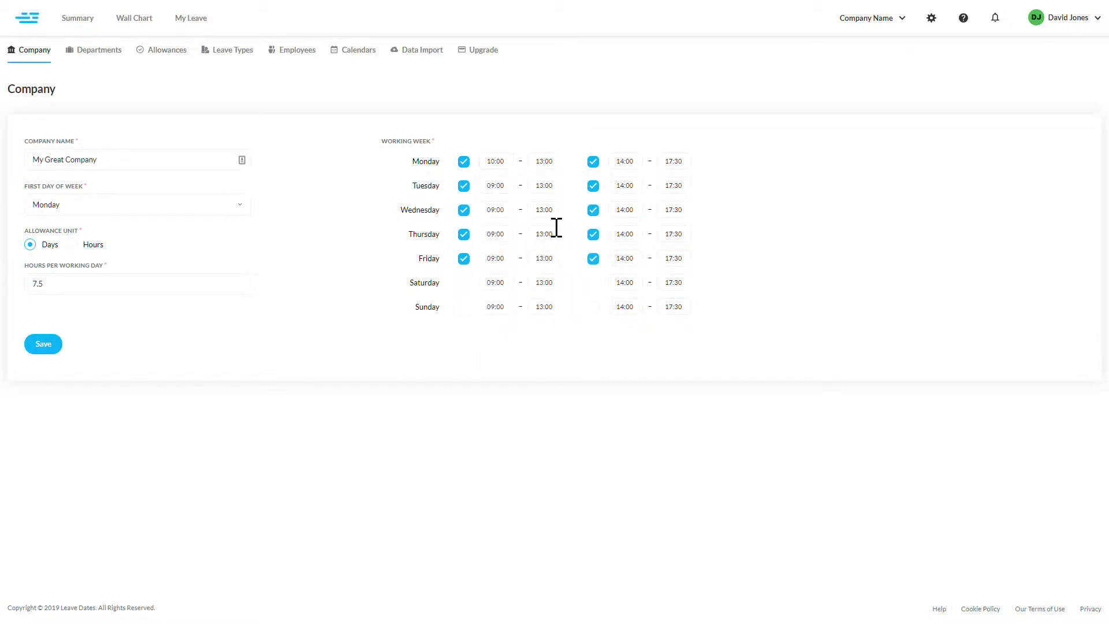
{"action": "left_click", "coordinate": [503, 171]}
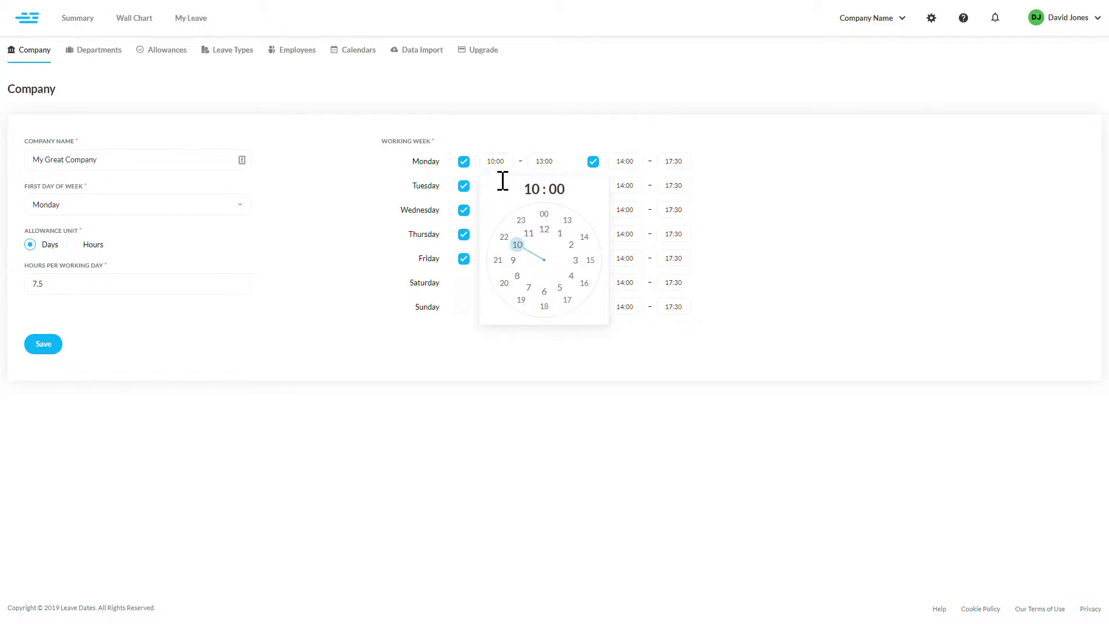
{"action": "left_click", "coordinate": [513, 259]}
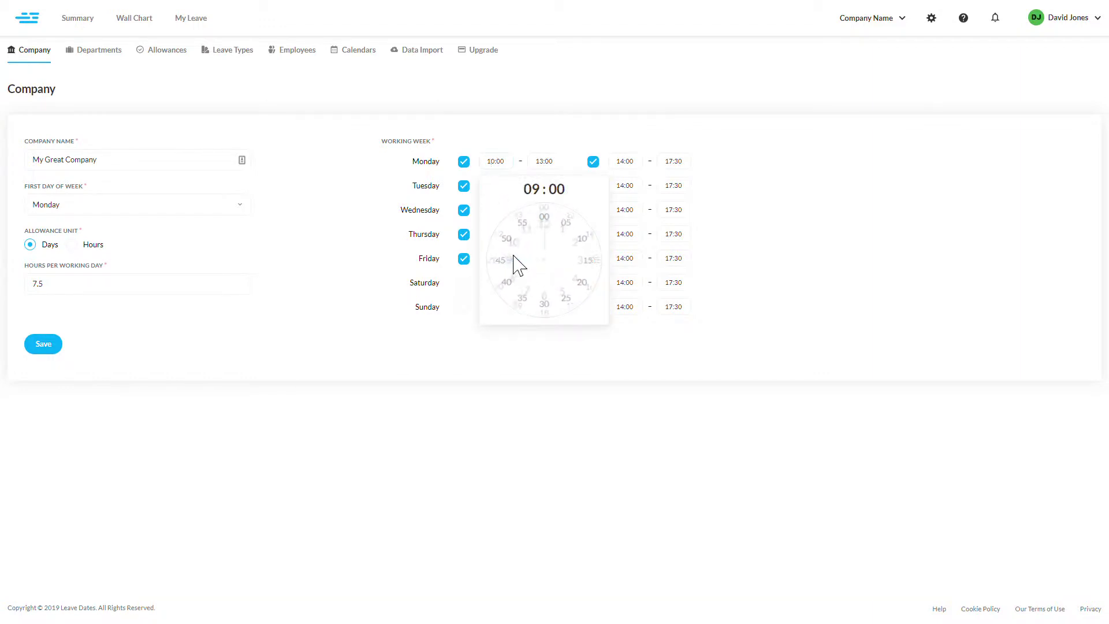
{"action": "left_click", "coordinate": [543, 221]}
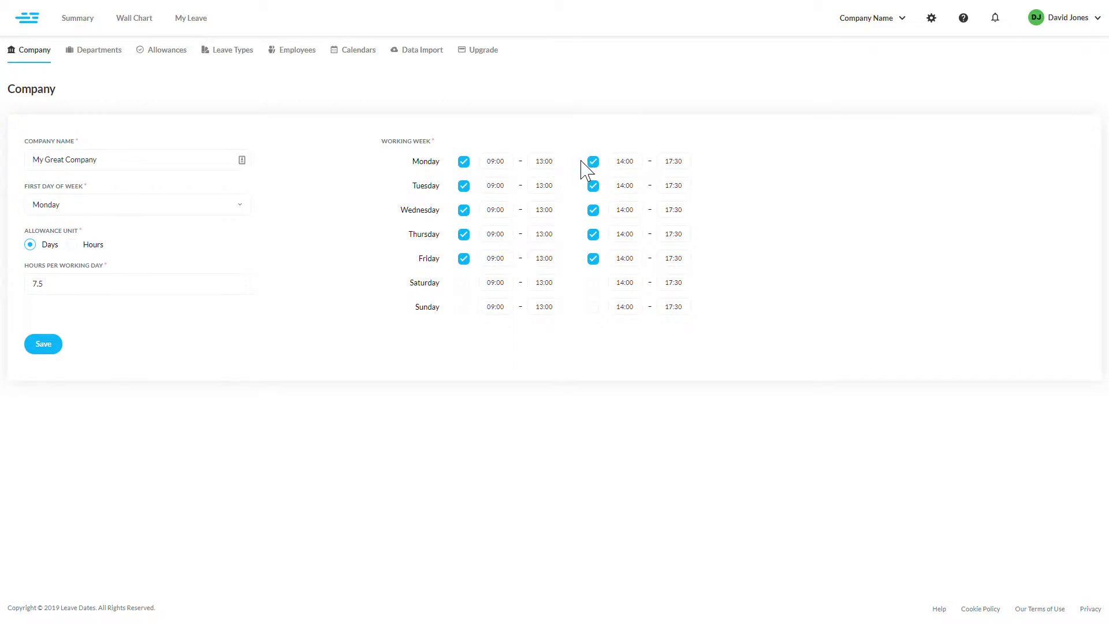
- Try a 14:00 Monday morning end, restore it to 13:00, and save the company details
{"action": "left_click", "coordinate": [549, 164]}
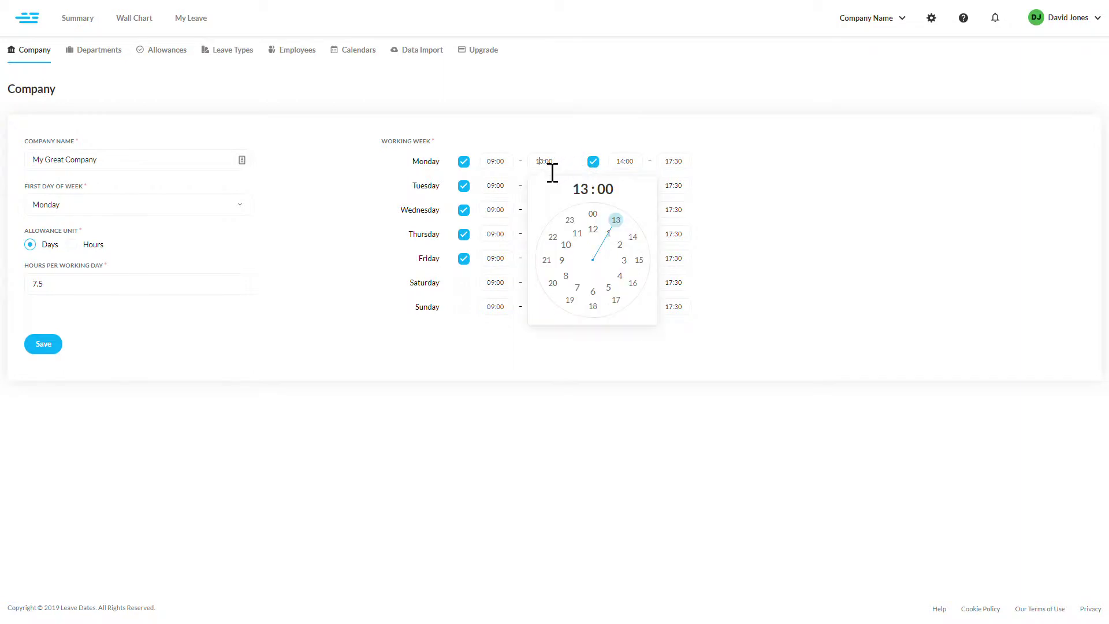
{"action": "left_click", "coordinate": [632, 238]}
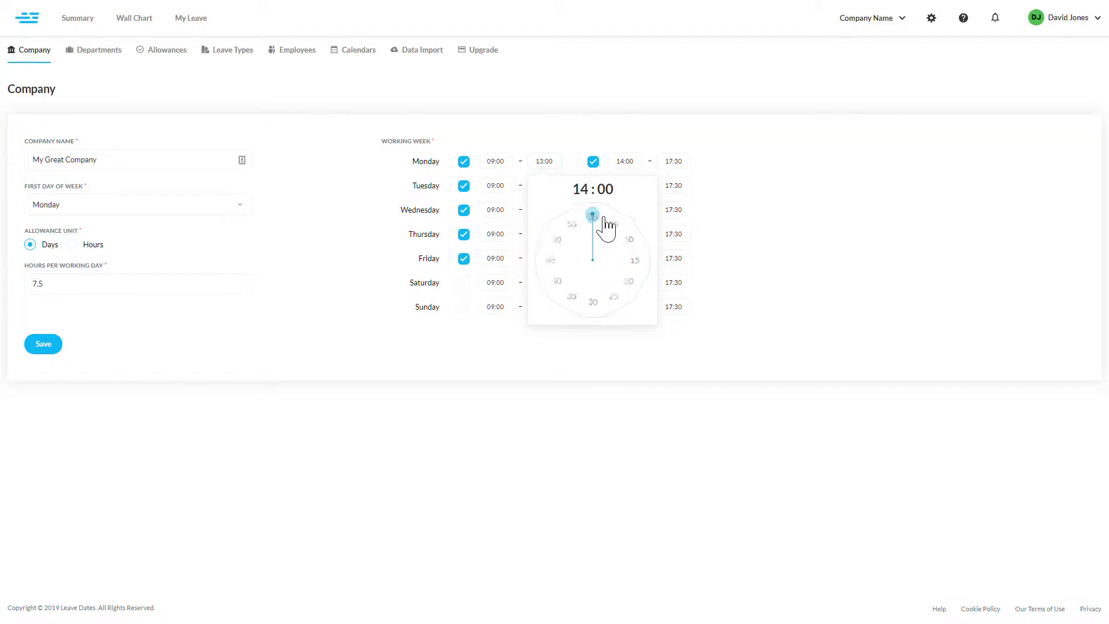
{"action": "left_click", "coordinate": [604, 218]}
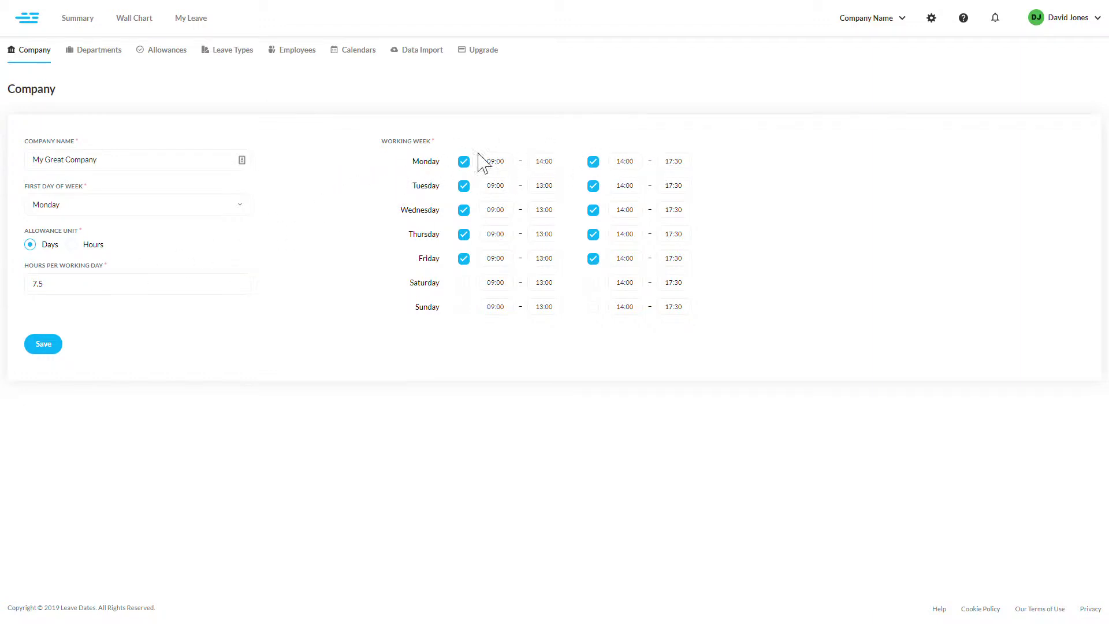
{"action": "left_click", "coordinate": [550, 170]}
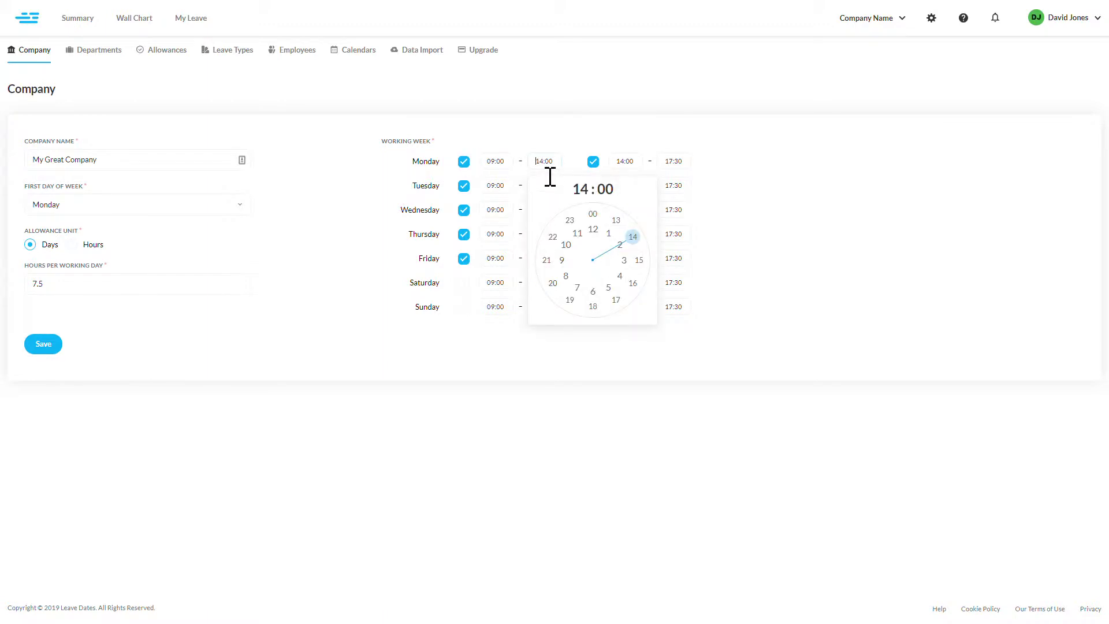
{"action": "left_click", "coordinate": [605, 227]}
{"action": "left_click", "coordinate": [601, 220]}
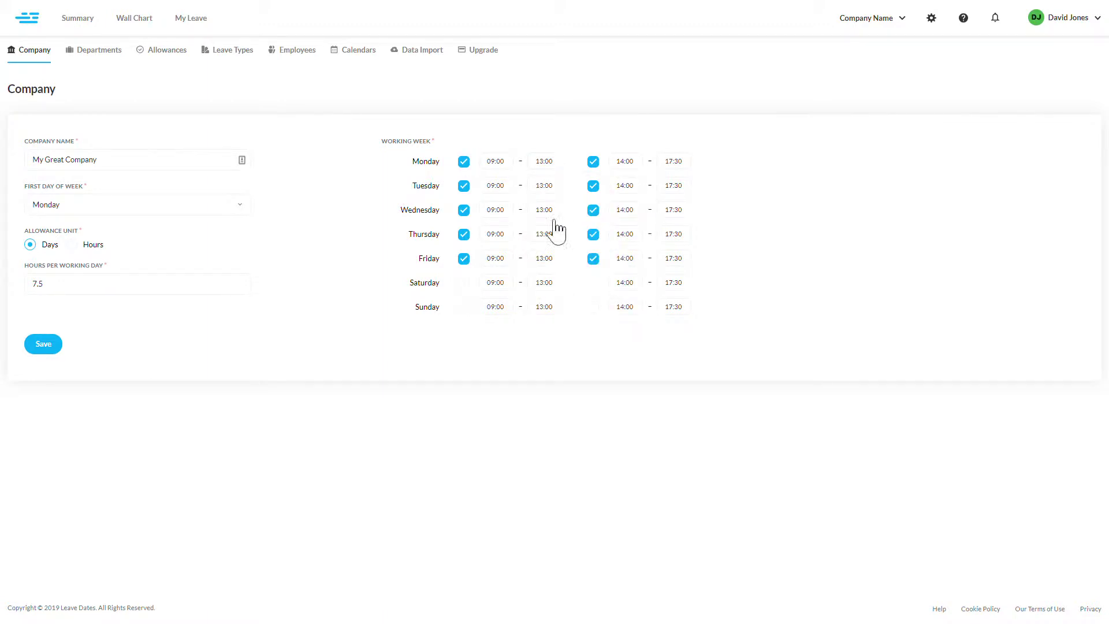
{"action": "left_click", "coordinate": [44, 347]}
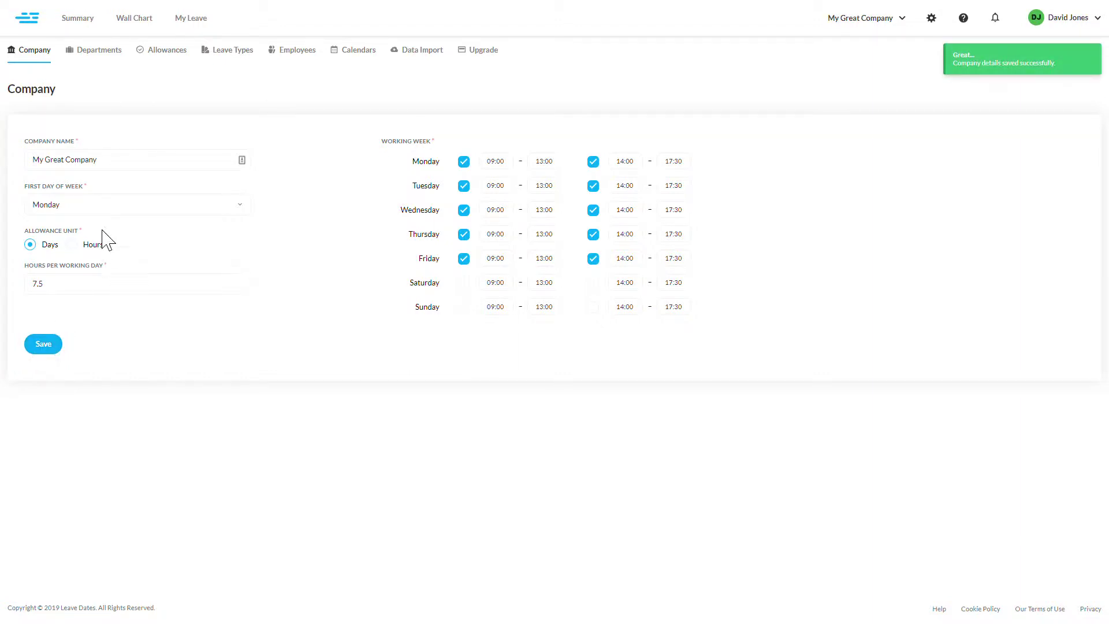
- Create the IT department in the Departments settings
{"action": "left_click", "coordinate": [93, 58]}
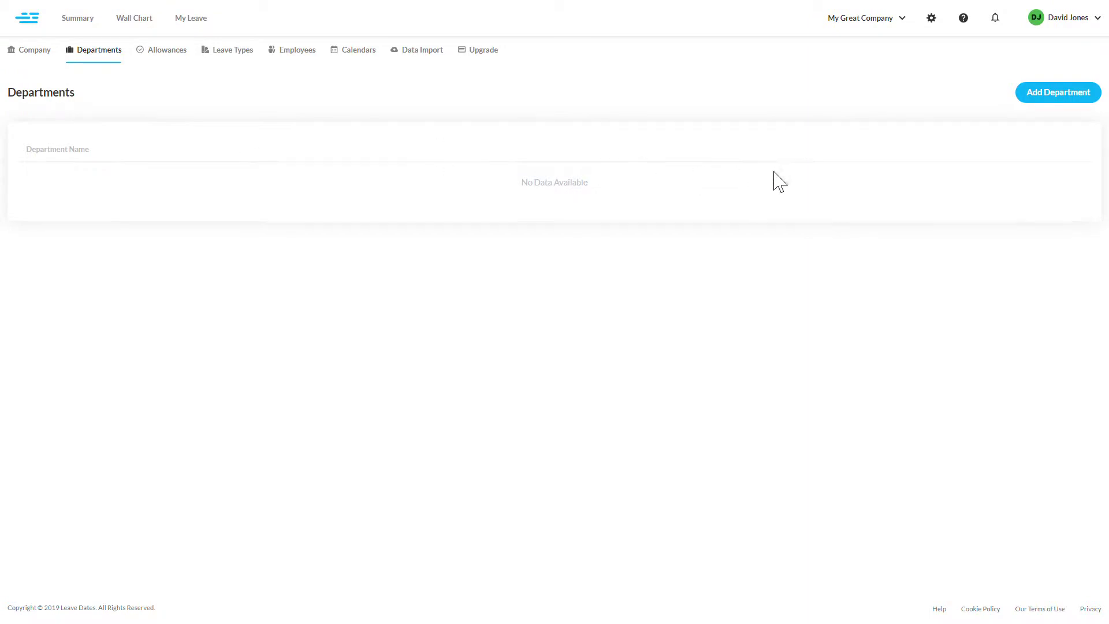
{"action": "left_click", "coordinate": [1084, 103]}
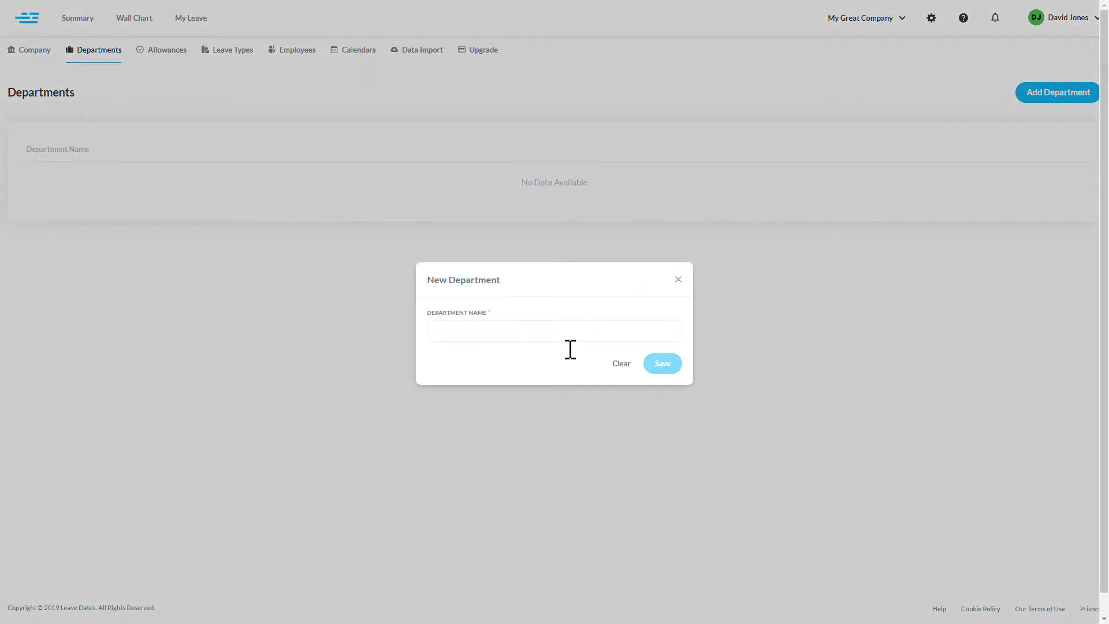
{"action": "type", "text": "IT"}
{"action": "left_click", "coordinate": [682, 365]}
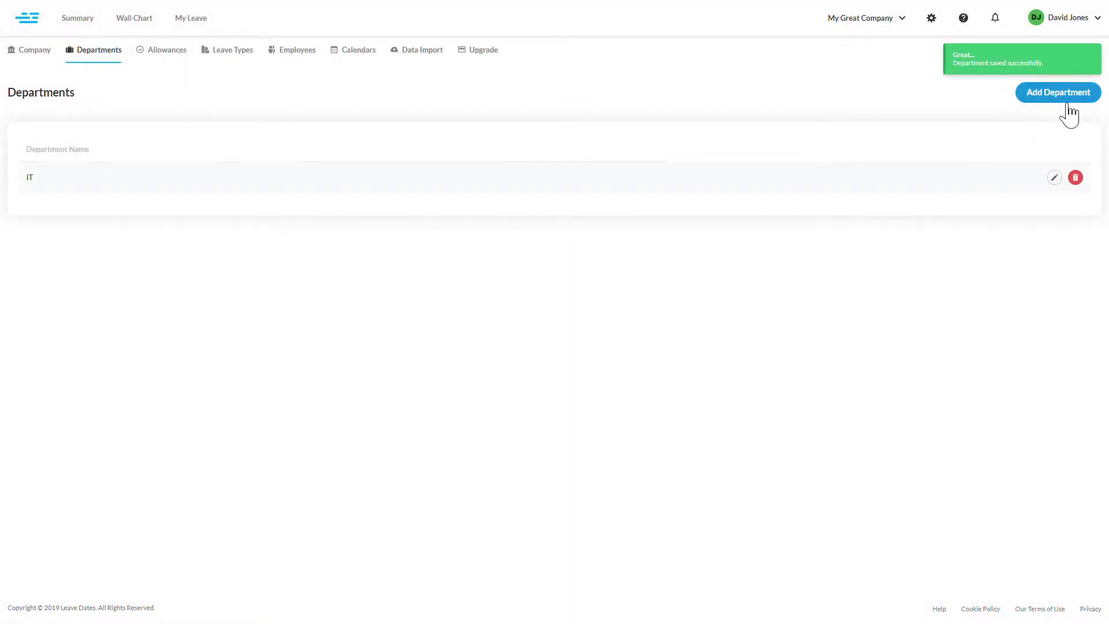
- Add the Marketing department and bring up the Allowances list
{"action": "left_click", "coordinate": [1064, 100]}
{"action": "type", "text": "Marketing"}
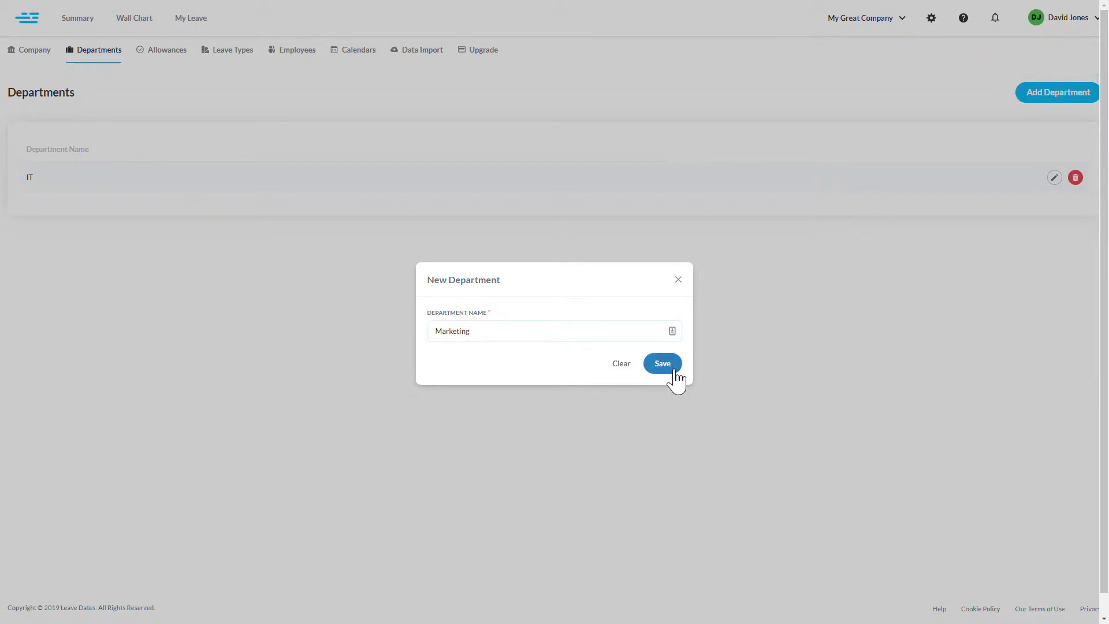
{"action": "left_click", "coordinate": [674, 373]}
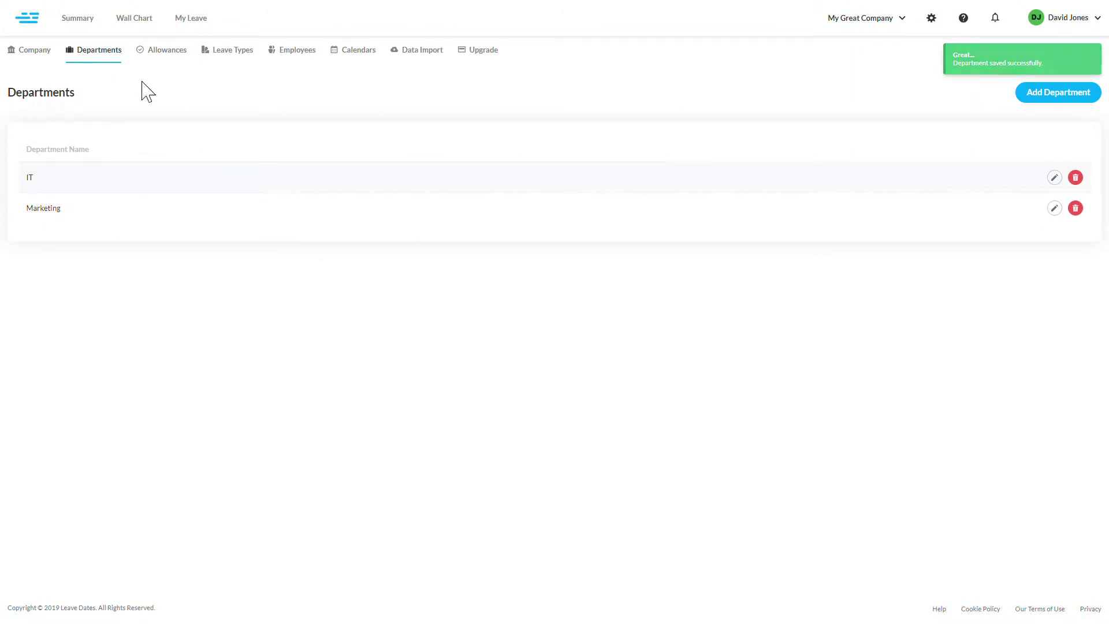
{"action": "left_click", "coordinate": [173, 62]}
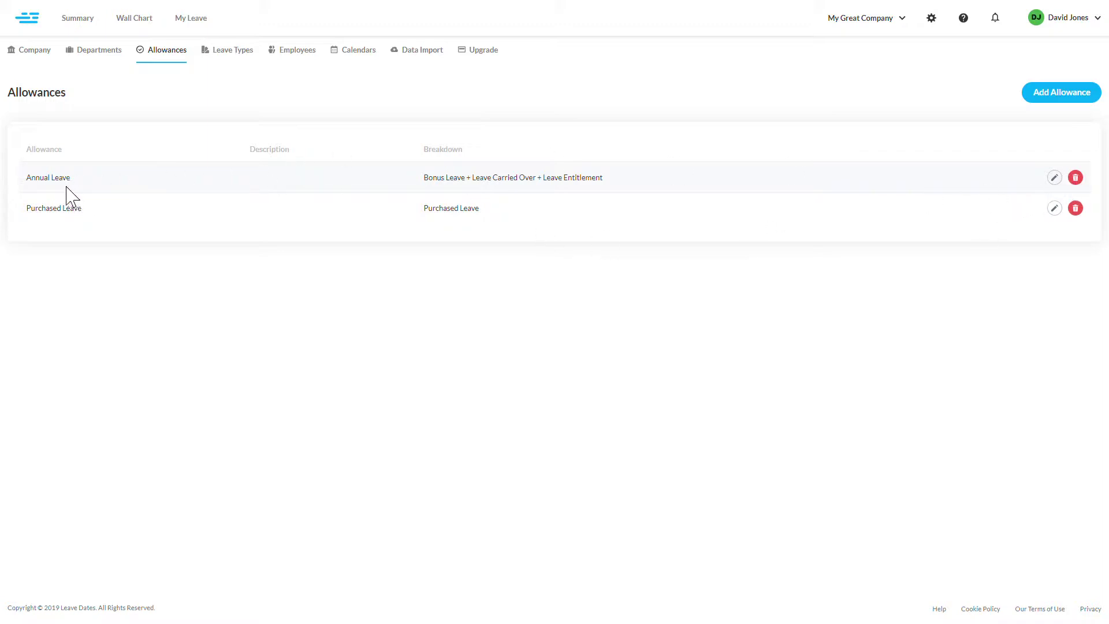
- Remove Bonus Leave from the Annual Leave calculation and delete the Purchased Leave allowance
{"action": "left_click", "coordinate": [51, 179]}
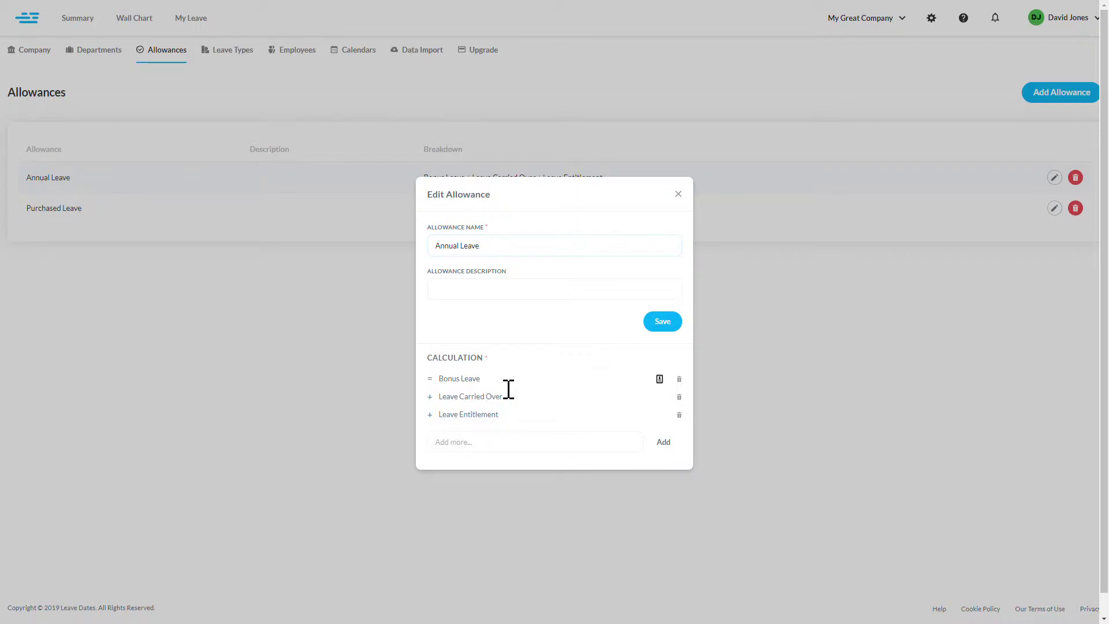
{"action": "left_click", "coordinate": [514, 388]}
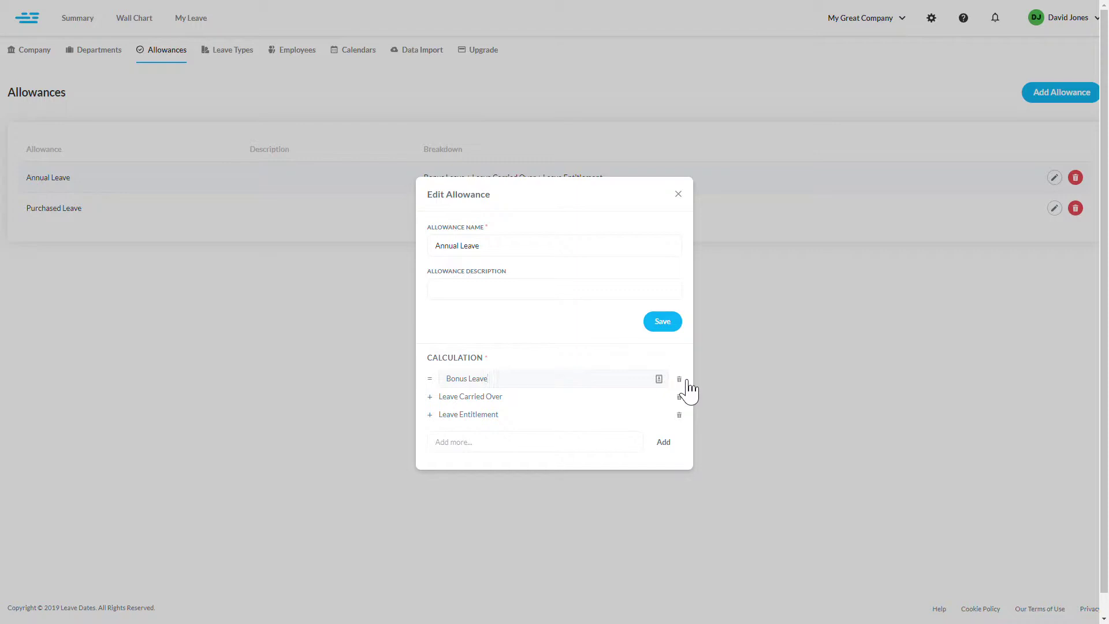
{"action": "left_click", "coordinate": [685, 380]}
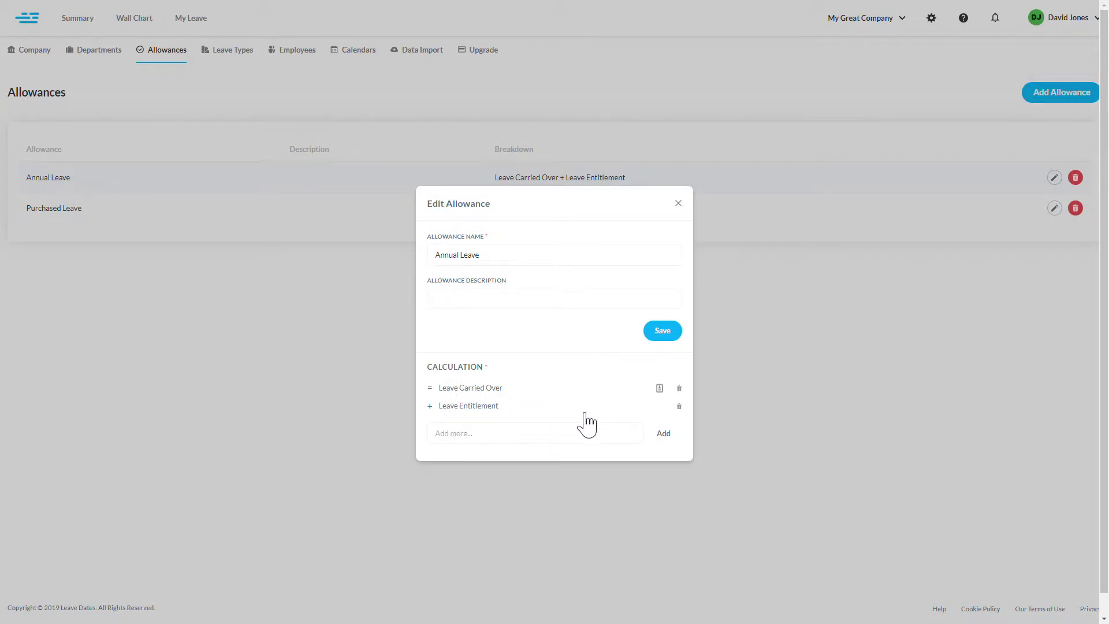
{"action": "left_click", "coordinate": [663, 336]}
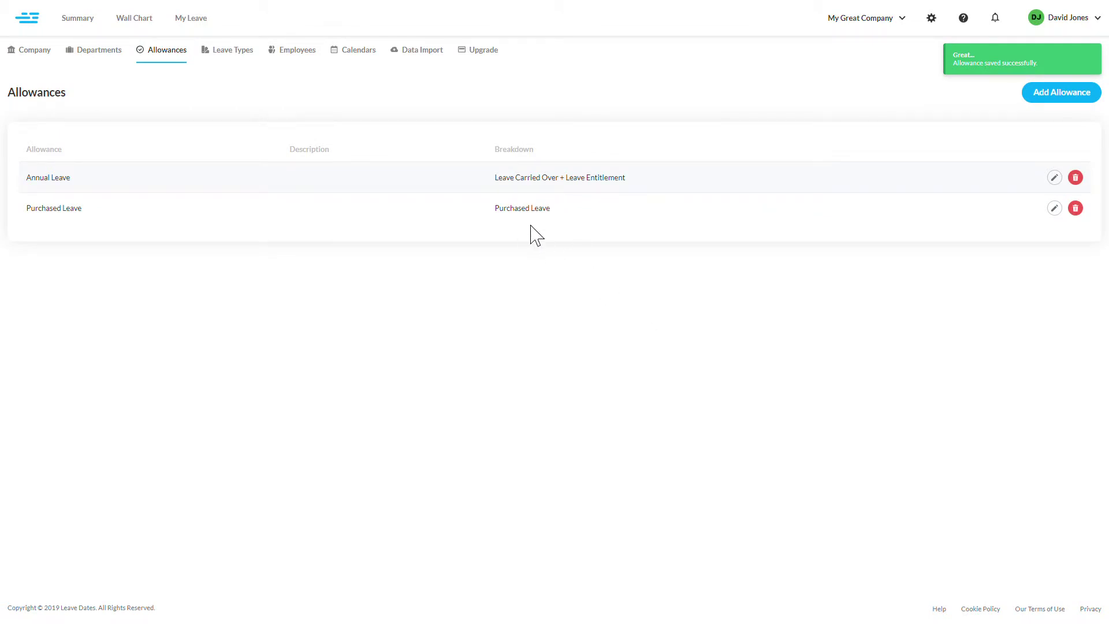
{"action": "left_click", "coordinate": [1078, 210]}
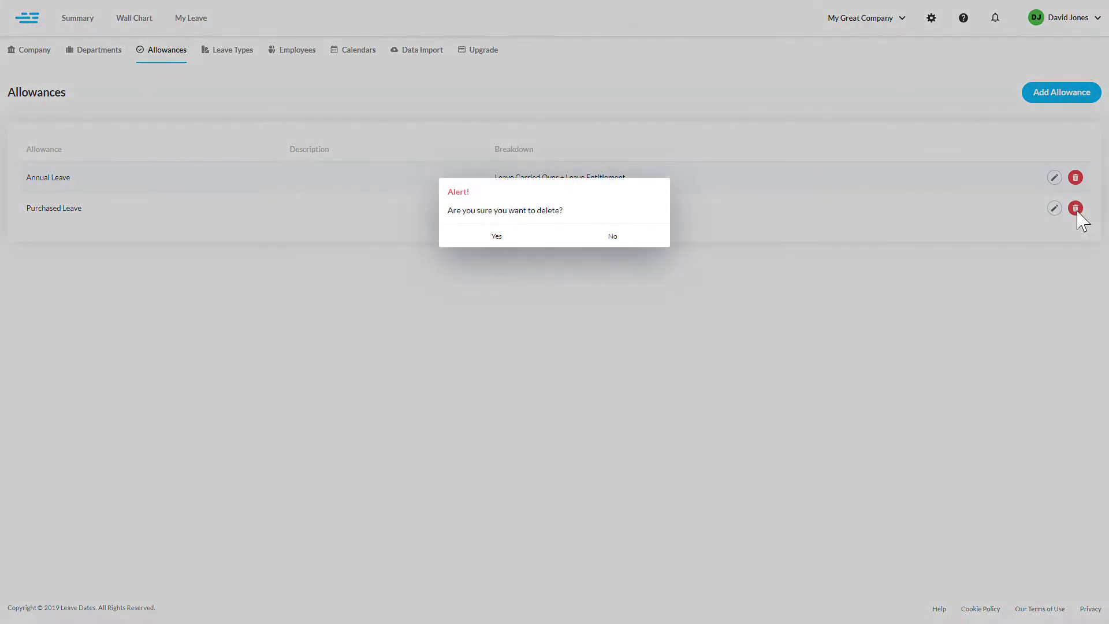
{"action": "left_click", "coordinate": [521, 235]}
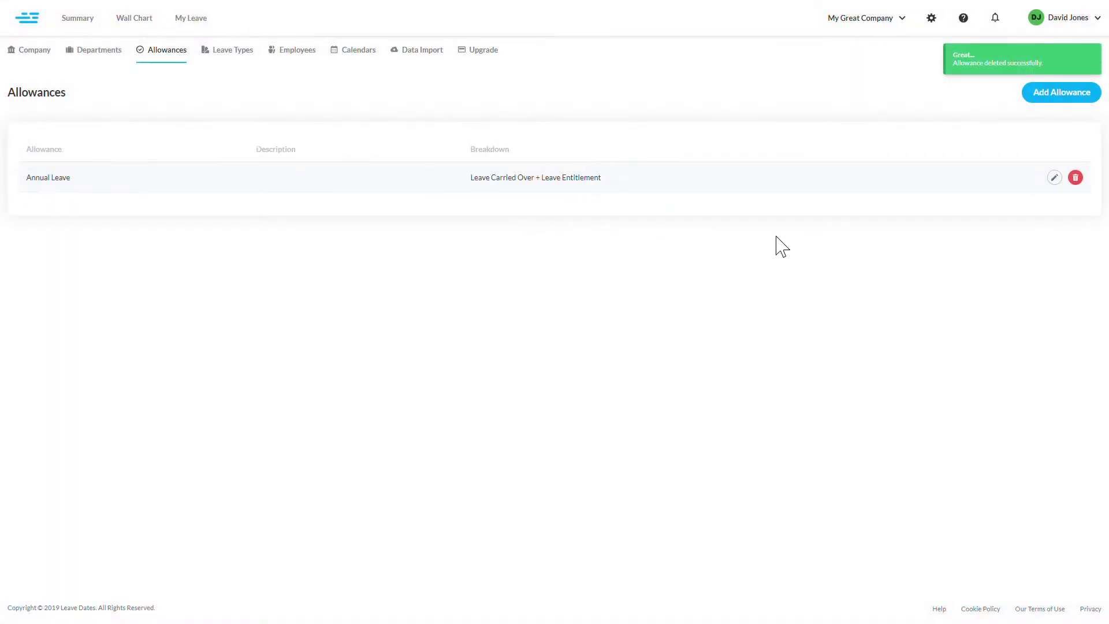
- Create a Flexi Time allowance and add Overtime to its calculation, then save it
{"action": "left_click", "coordinate": [1061, 98]}
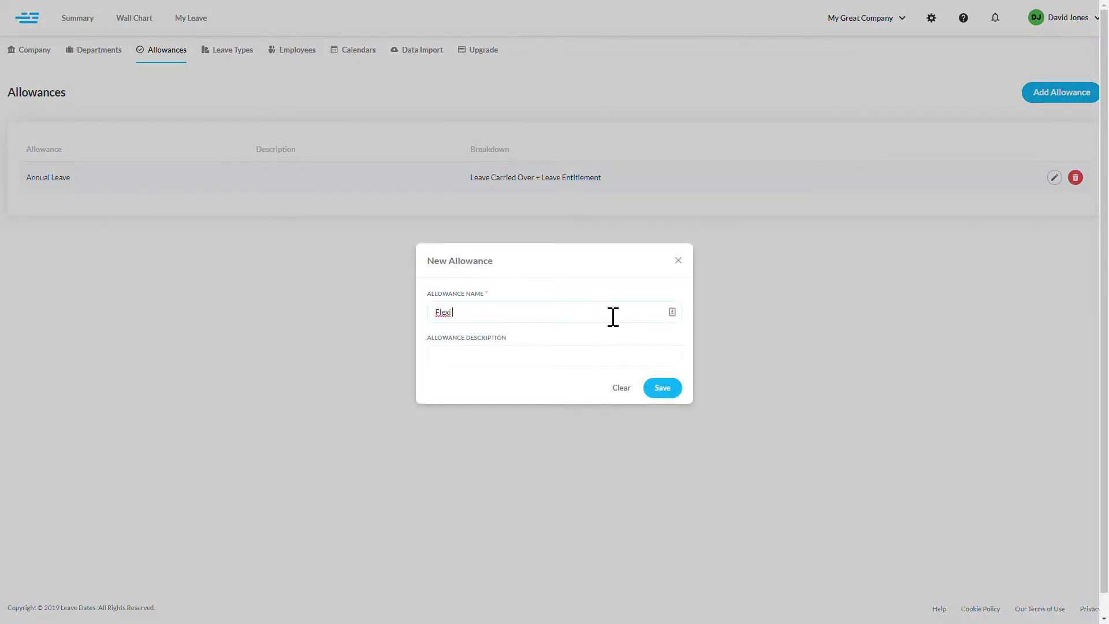
{"action": "type", "text": "Time"}
{"action": "left_click", "coordinate": [675, 391]}
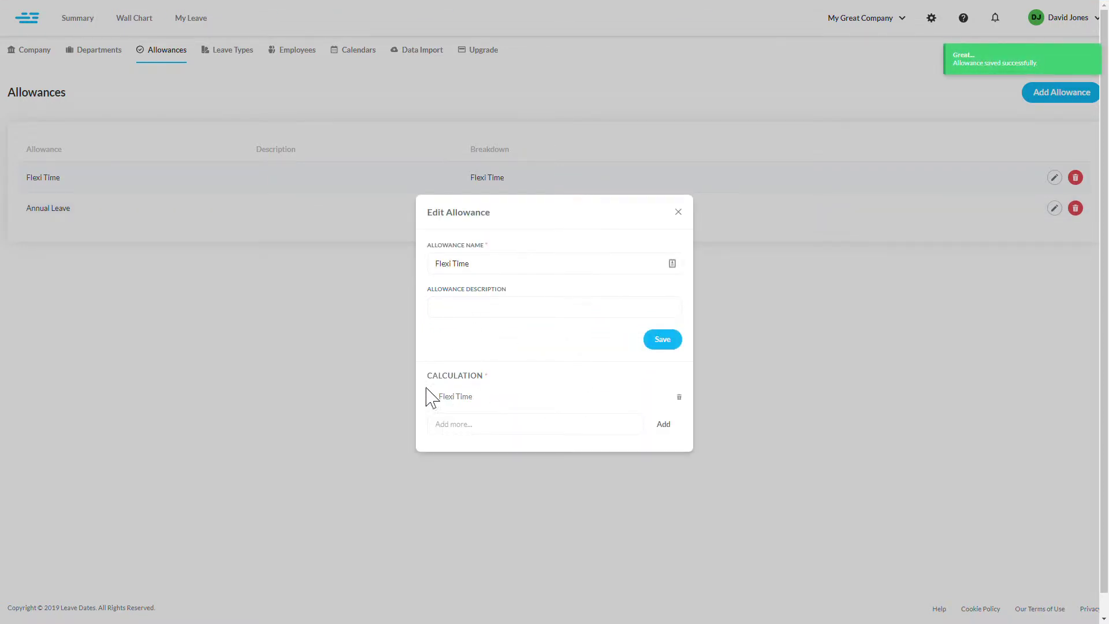
{"action": "left_click", "coordinate": [480, 434]}
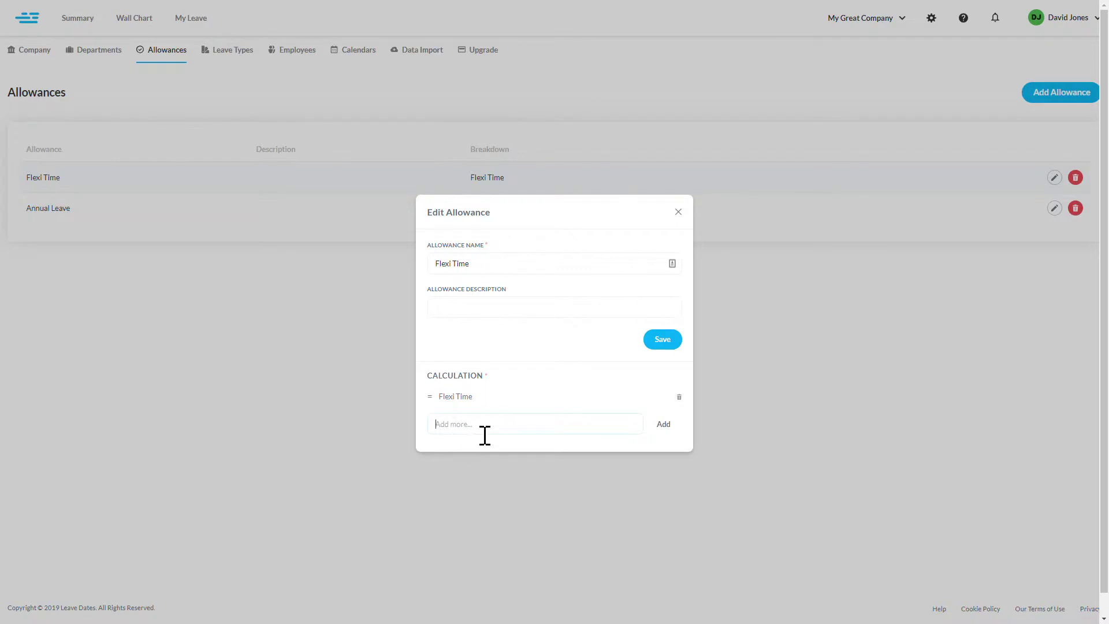
{"action": "type", "text": "Overtime"}
{"action": "left_click", "coordinate": [665, 427]}
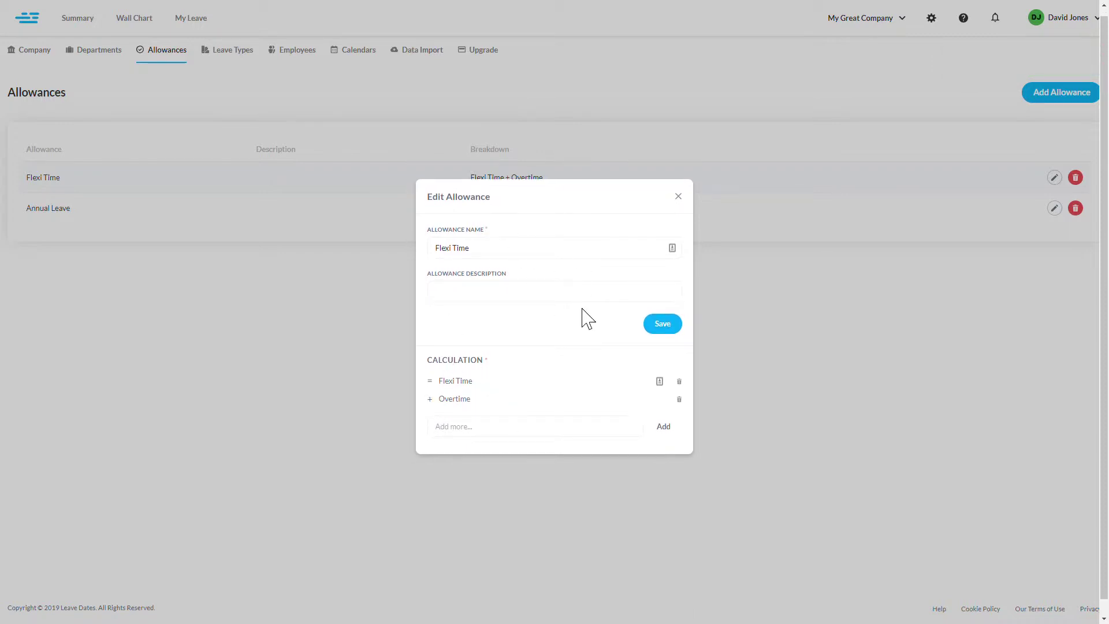
{"action": "left_click", "coordinate": [666, 325]}
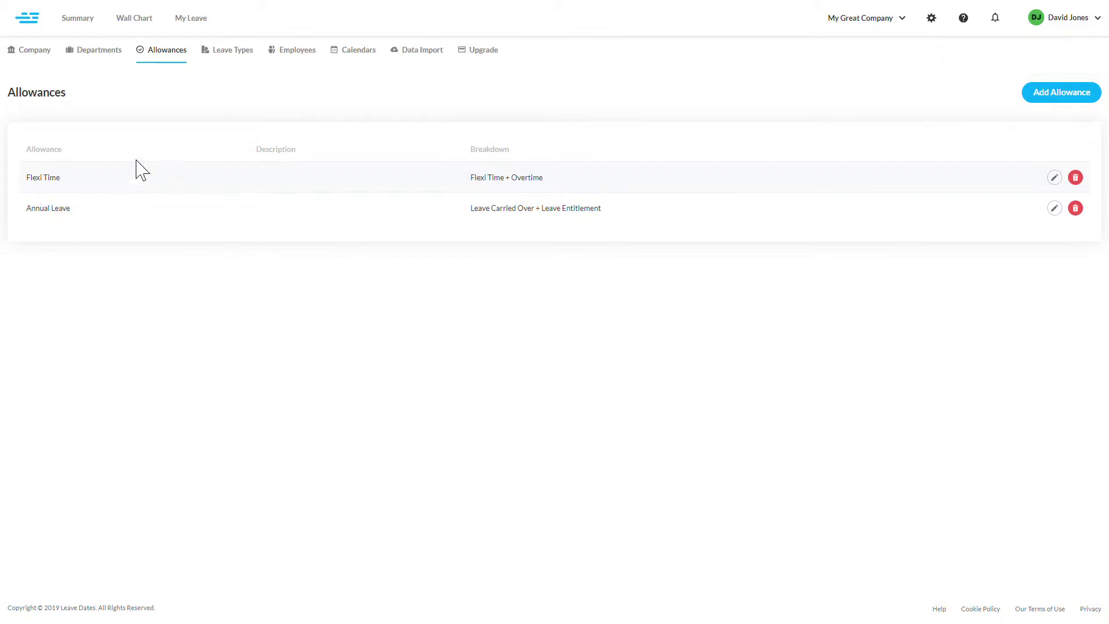
- Show the Leave Types list, from Annual Leave to Unpaid Leave
{"action": "left_click", "coordinate": [238, 58]}
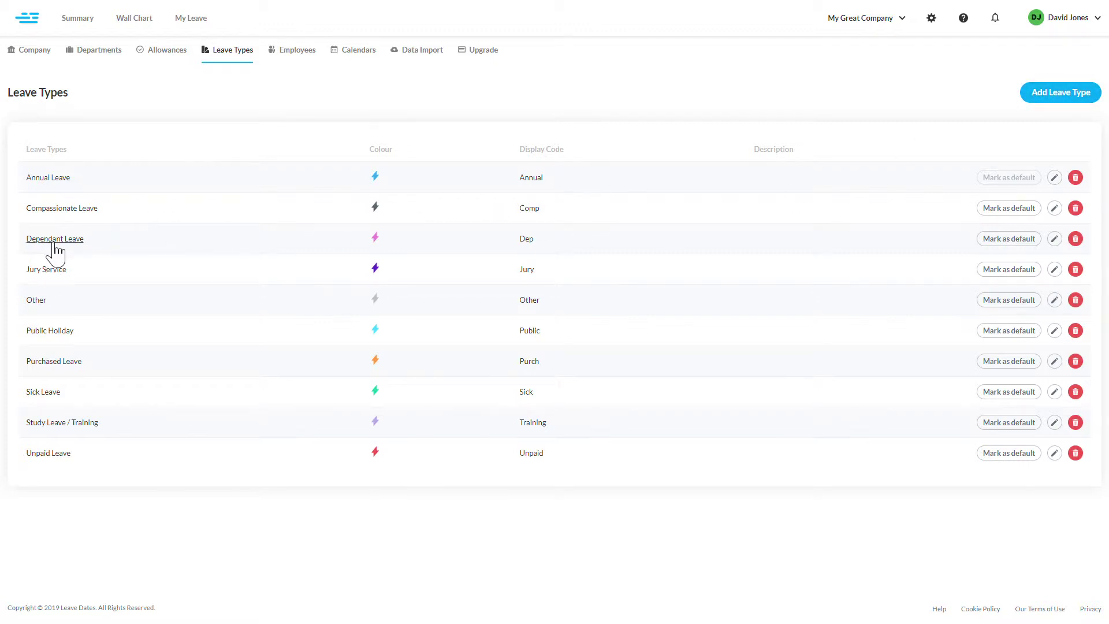
- Rename the Jury Service leave type to Jury, make it light purple, and save
{"action": "left_click", "coordinate": [46, 270]}
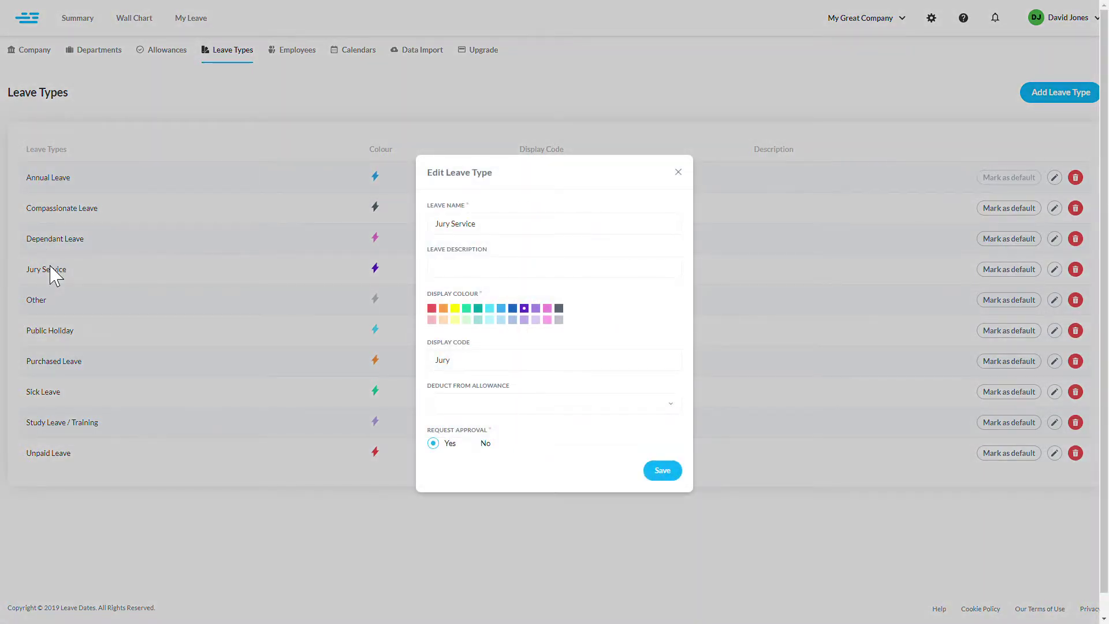
{"action": "double_click", "coordinate": [476, 234]}
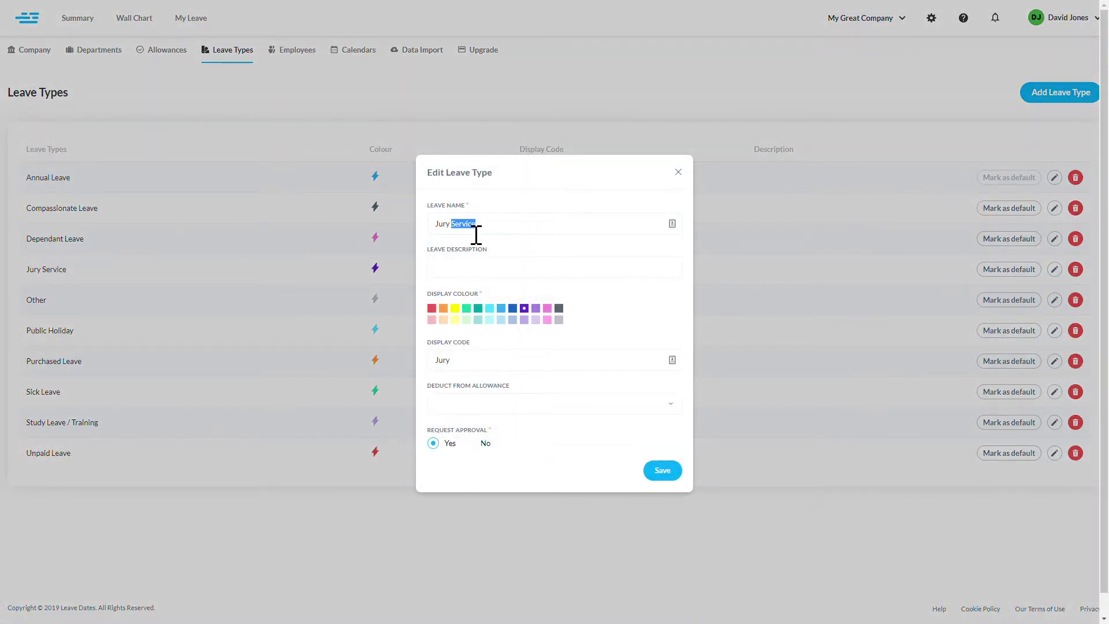
{"action": "key", "text": "BackSpace"}
{"action": "left_click", "coordinate": [535, 308]}
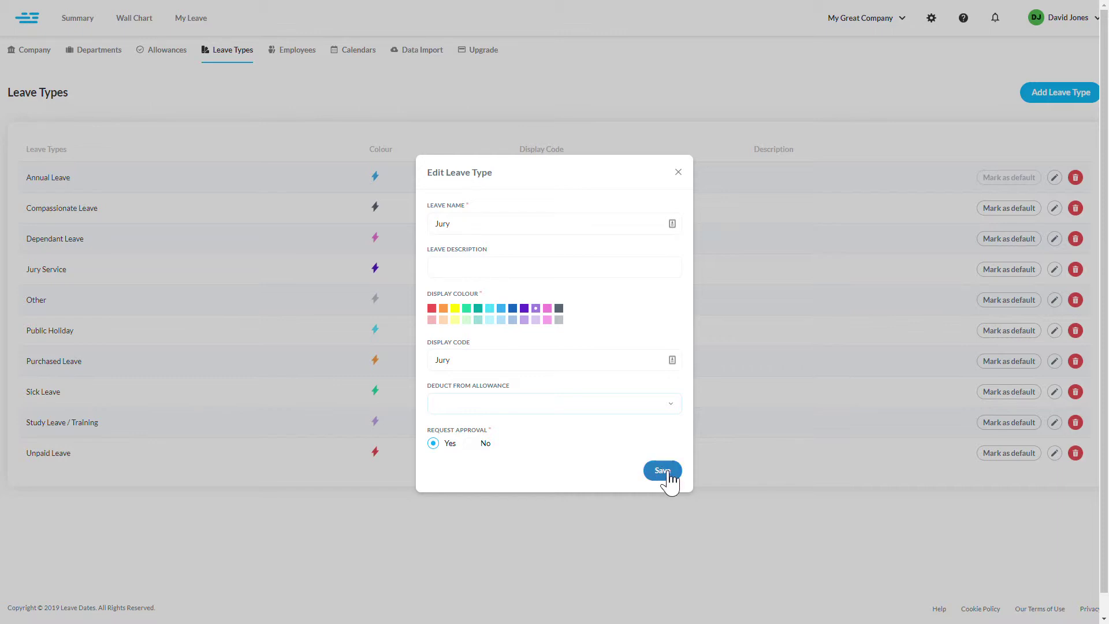
{"action": "left_click", "coordinate": [668, 473]}
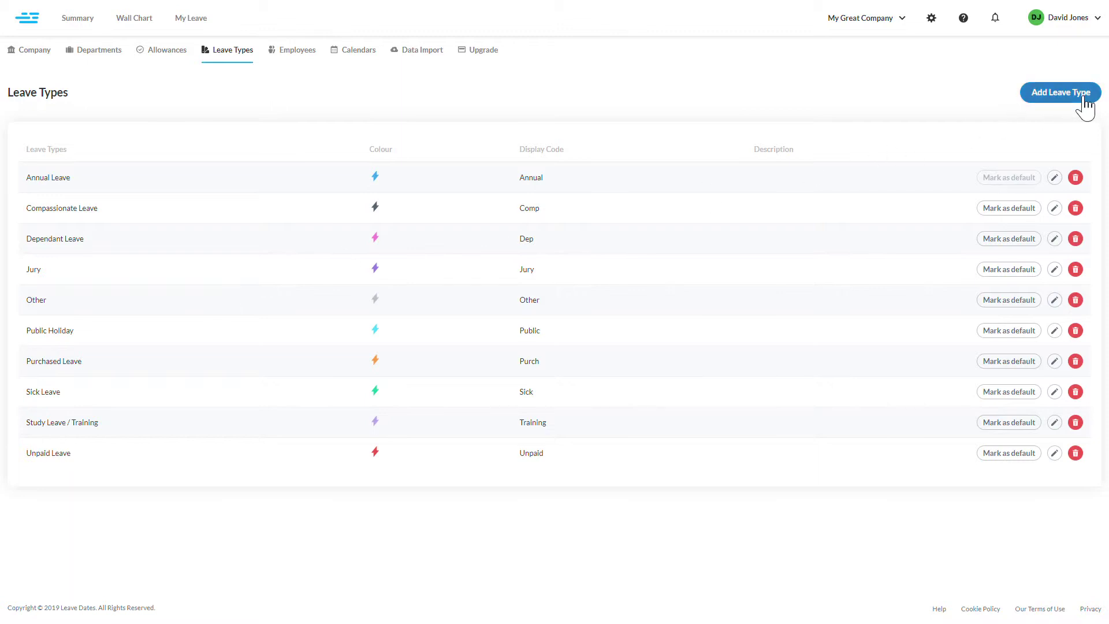
- Create leave type 'Flexi' in orange with code F, deducting from Flexi Time, and save it
{"action": "left_click", "coordinate": [1060, 99]}
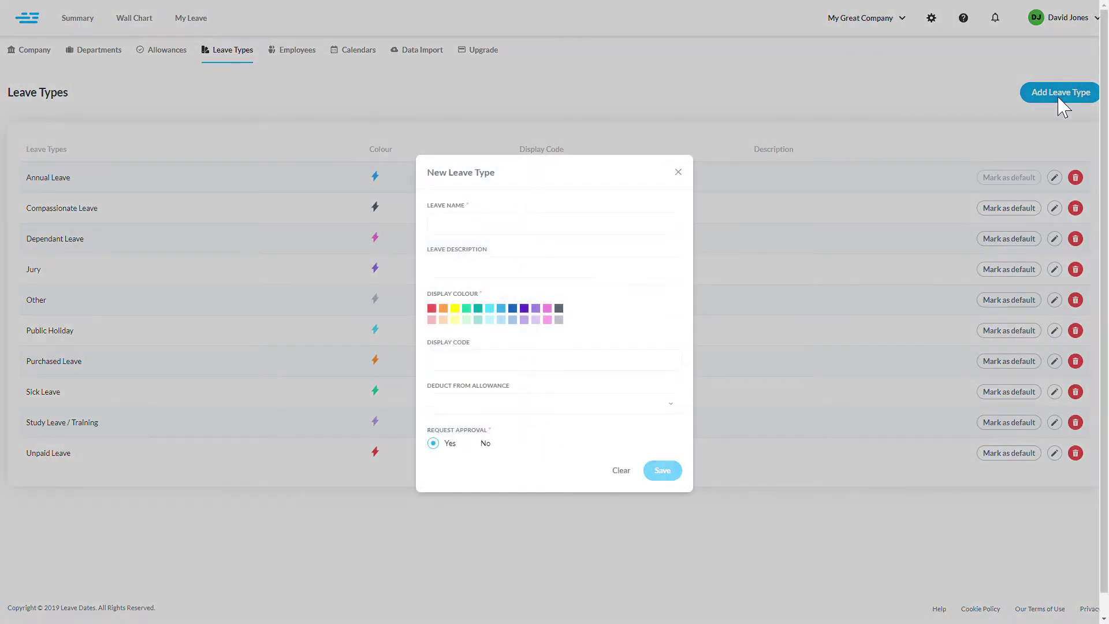
{"action": "type", "text": "Flexi Time"}
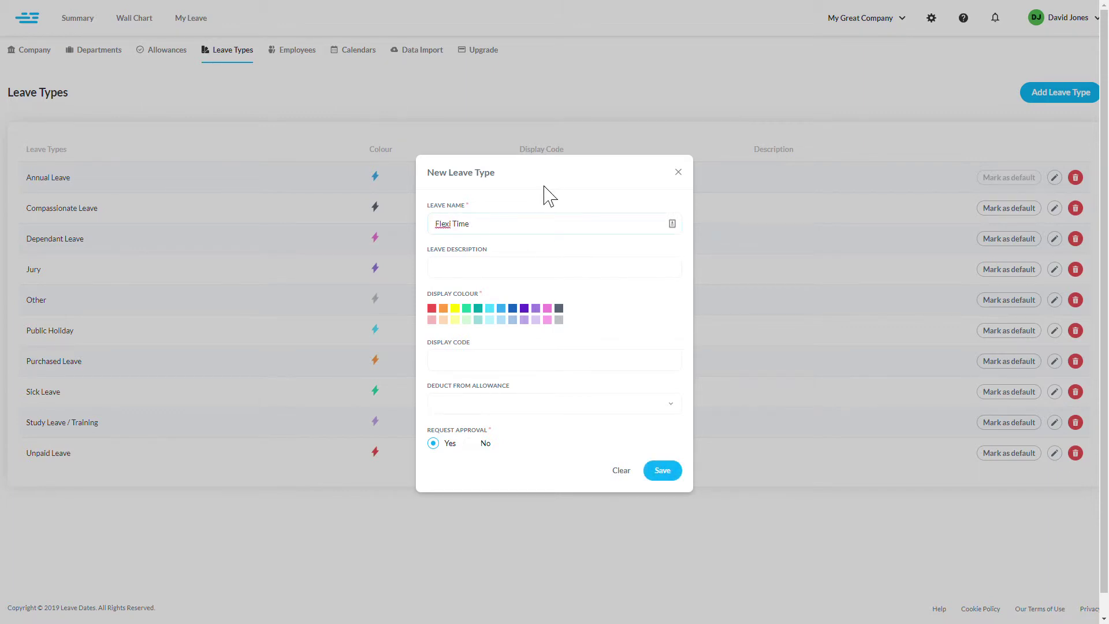
{"action": "double_click", "coordinate": [484, 231]}
{"action": "key", "text": "BackSpace"}
{"action": "left_click", "coordinate": [443, 309]}
{"action": "left_click", "coordinate": [591, 373]}
{"action": "key", "text": "Tab"}
{"action": "key", "text": "Down"}
{"action": "left_click", "coordinate": [662, 471]}
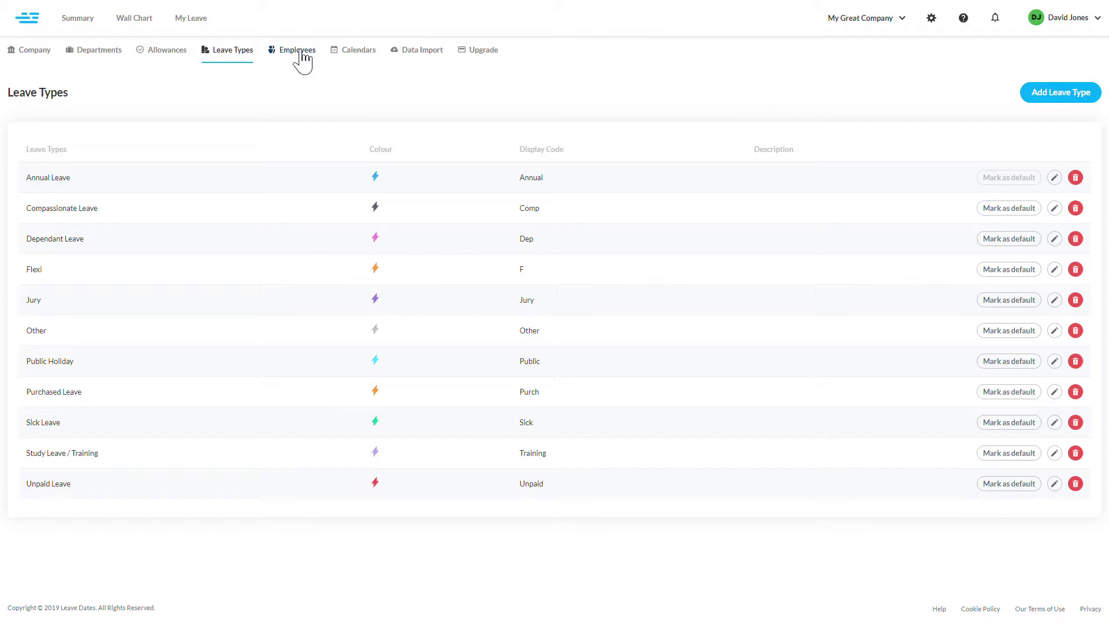
- Start a new employee: enter their first and last name, set department IT, tick Approver
{"action": "left_click", "coordinate": [301, 57]}
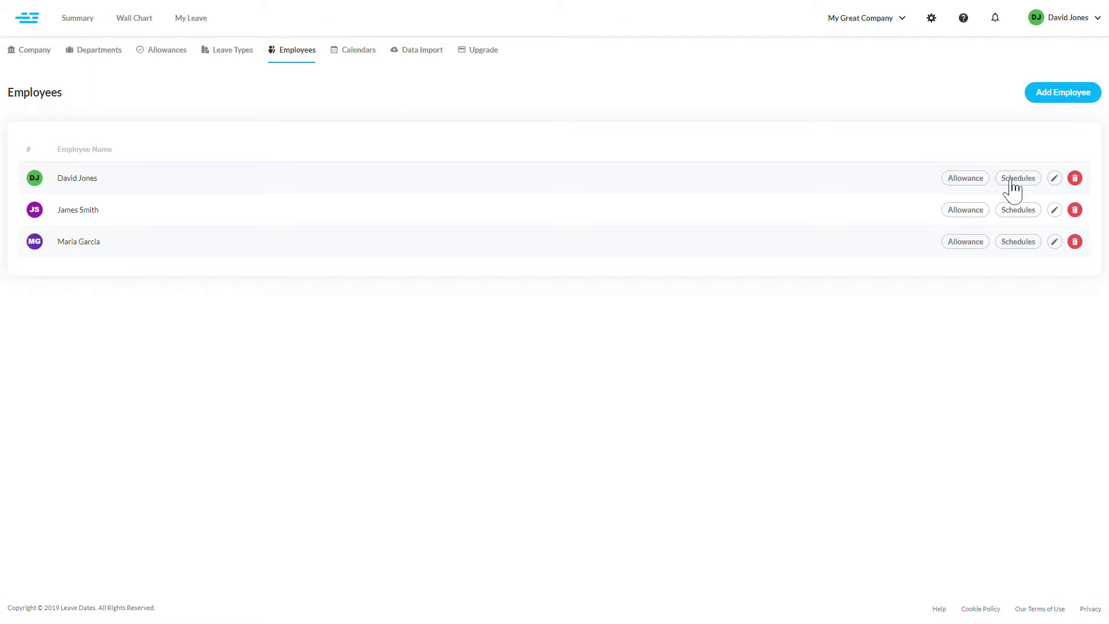
{"action": "left_click", "coordinate": [1087, 107]}
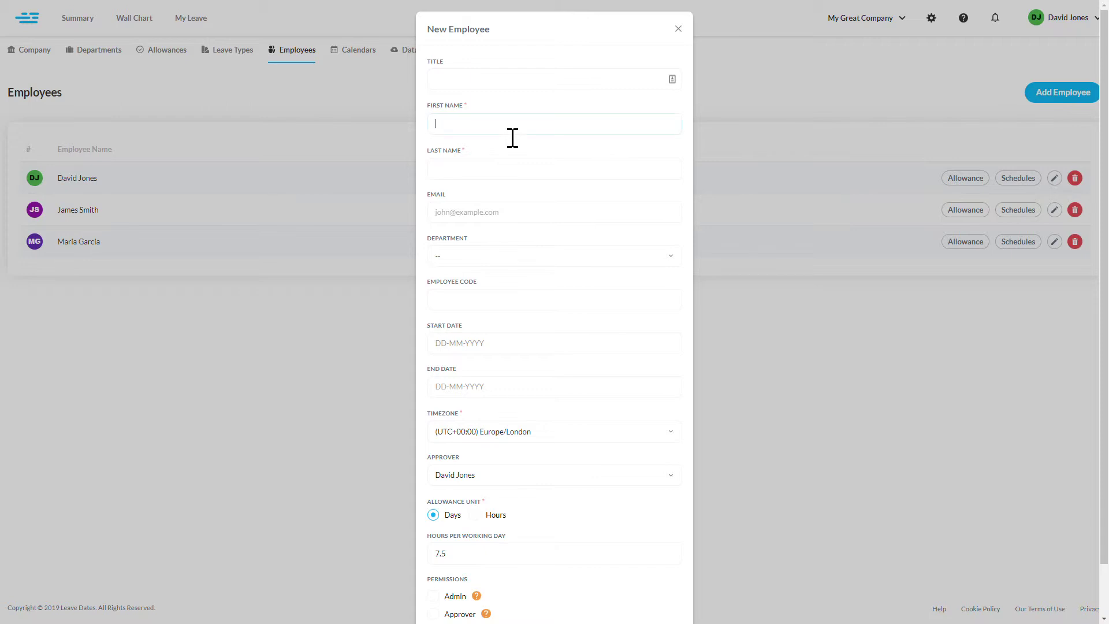
{"action": "key", "text": "Tab"}
{"action": "left_click", "coordinate": [611, 253]}
{"action": "left_click", "coordinate": [442, 616]}
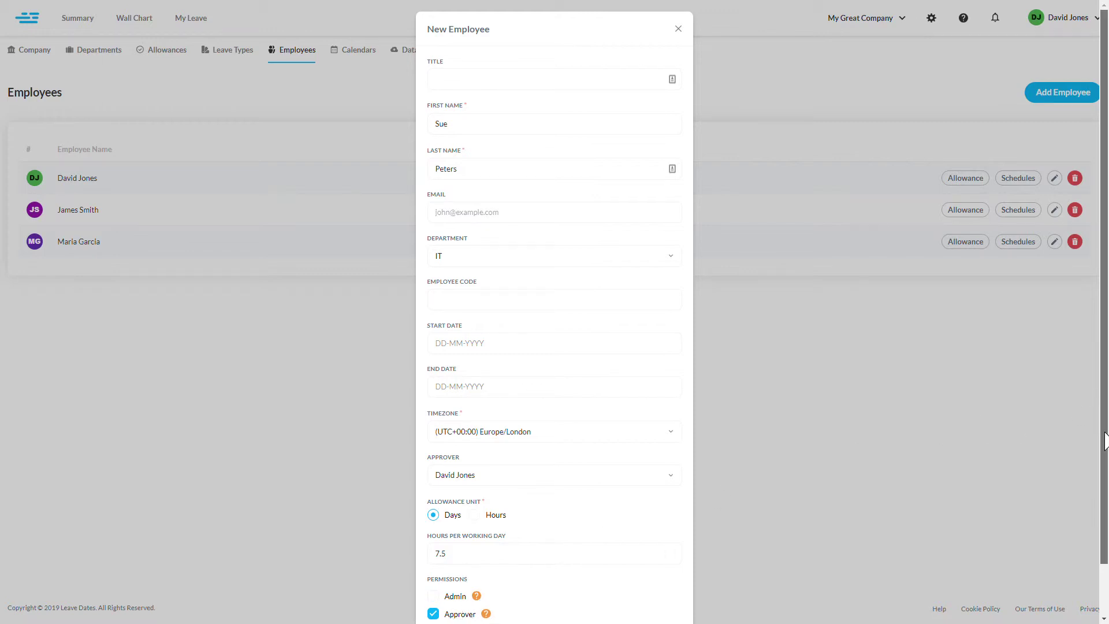
- Set the allowance unit to Hours, keep 7.5 hours per day, and save the employee
{"action": "scroll", "coordinate": [1101, 454], "scroll_direction": "down", "scroll_amount": 1}
{"action": "scroll", "coordinate": [1099, 469], "scroll_direction": "up", "scroll_amount": 1}
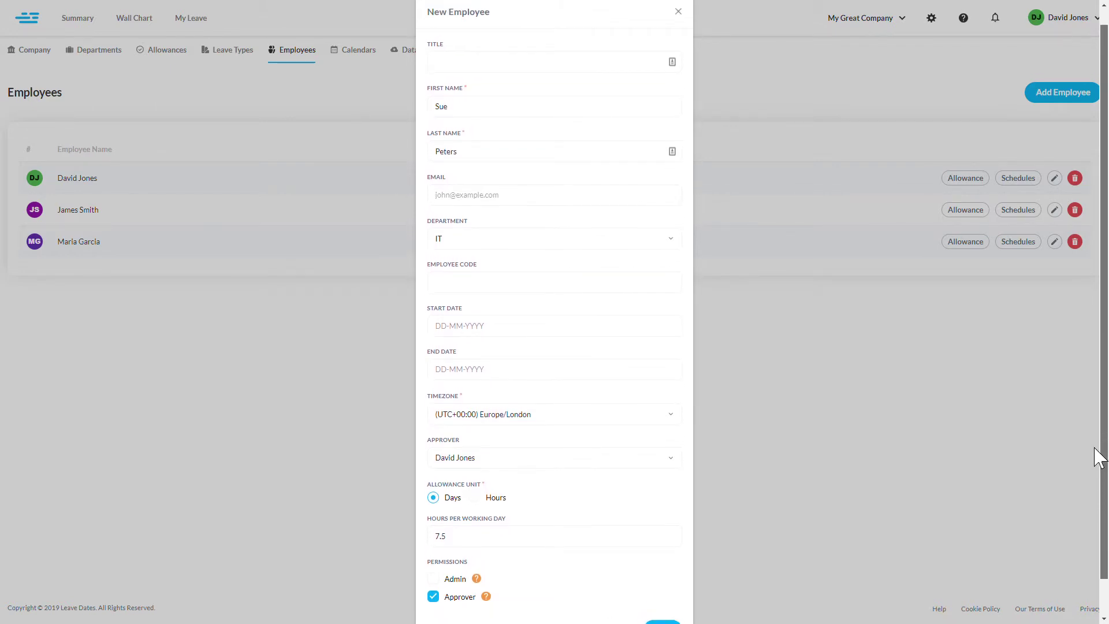
{"action": "scroll", "coordinate": [1099, 462], "scroll_direction": "down", "scroll_amount": 1}
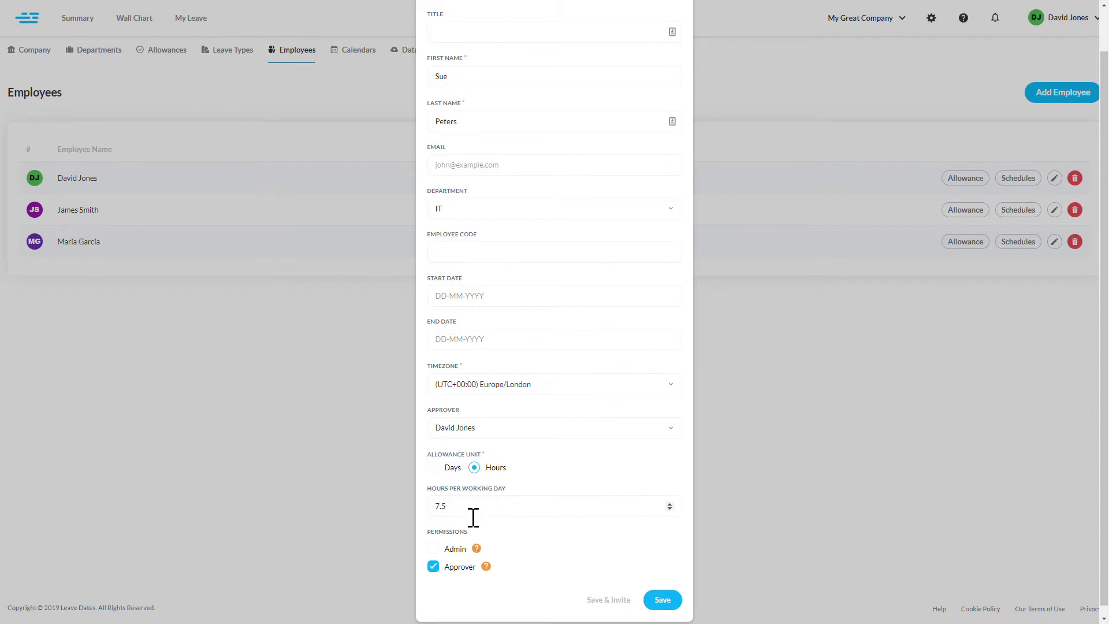
{"action": "left_click_drag", "start_coordinate": [470, 517], "coordinate": [416, 502]}
{"action": "left_click", "coordinate": [497, 173]}
{"action": "left_click", "coordinate": [670, 600]}
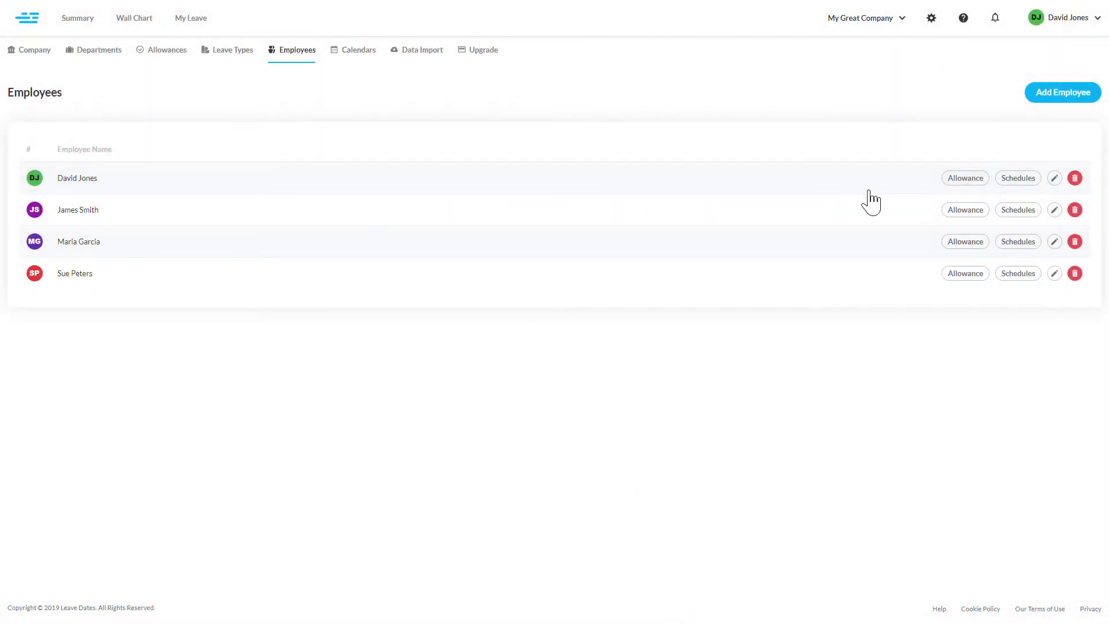
- Make the newly added IT employee the third employee's approver and save the change
{"action": "left_click", "coordinate": [81, 243]}
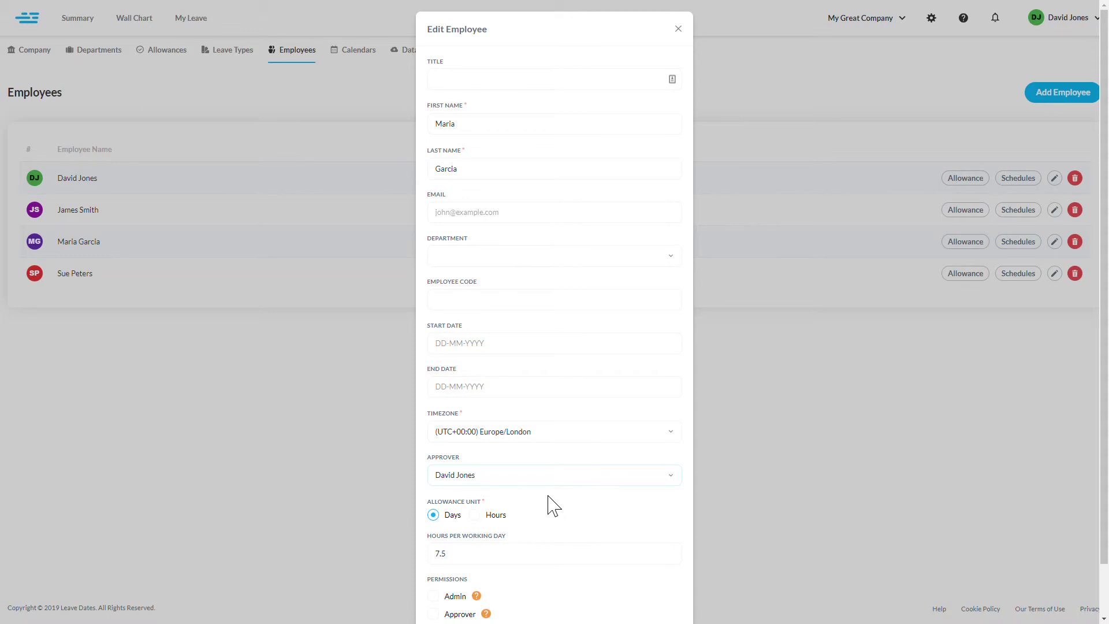
{"action": "left_click", "coordinate": [461, 512]}
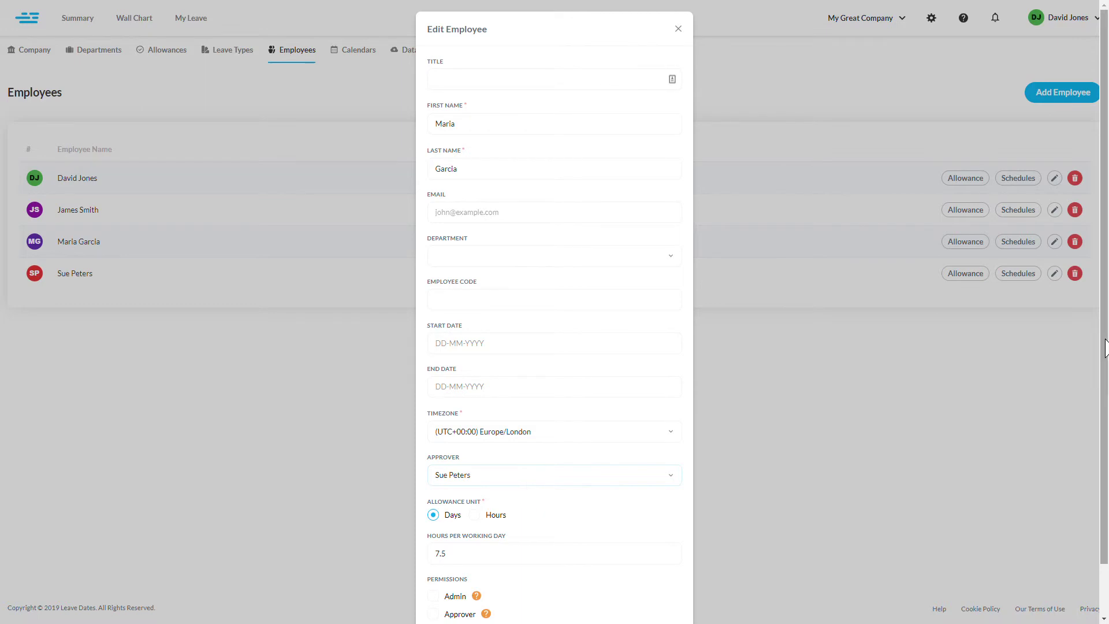
{"action": "left_click_drag", "start_coordinate": [1104, 352], "coordinate": [1099, 416]}
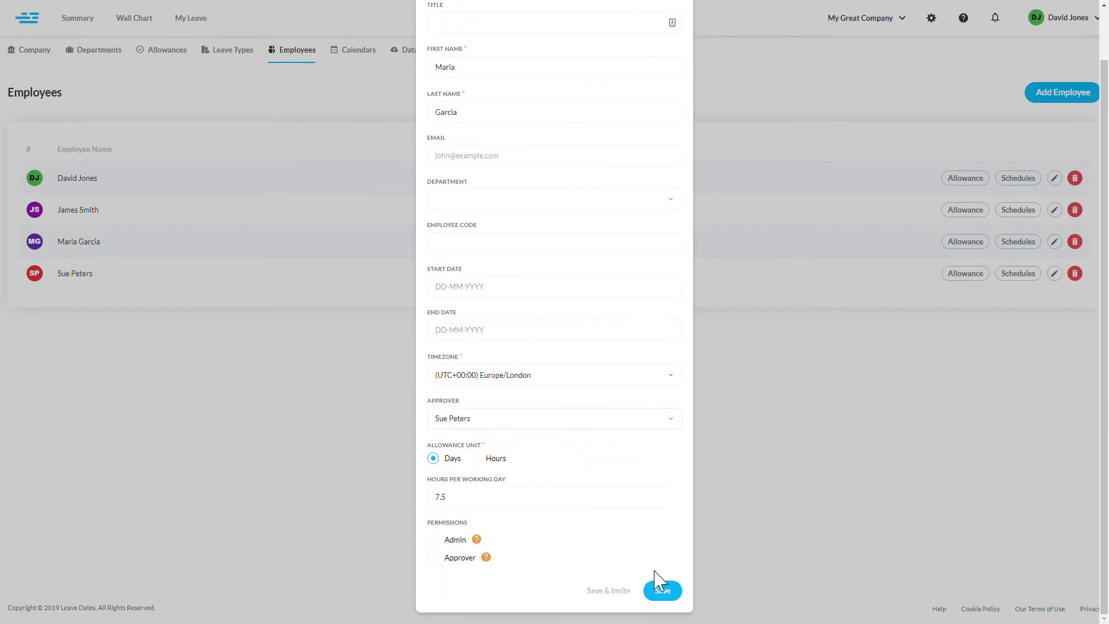
{"action": "left_click", "coordinate": [659, 595]}
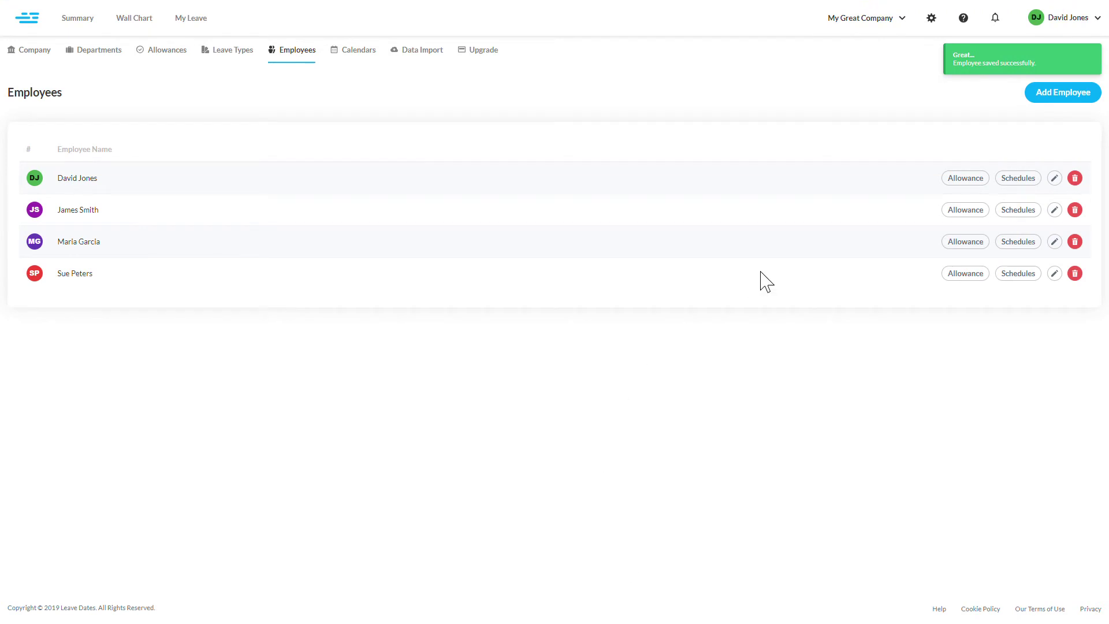
- Remove the afternoon working blocks from Monday through Friday in the new employee's schedule
{"action": "left_click", "coordinate": [1031, 282]}
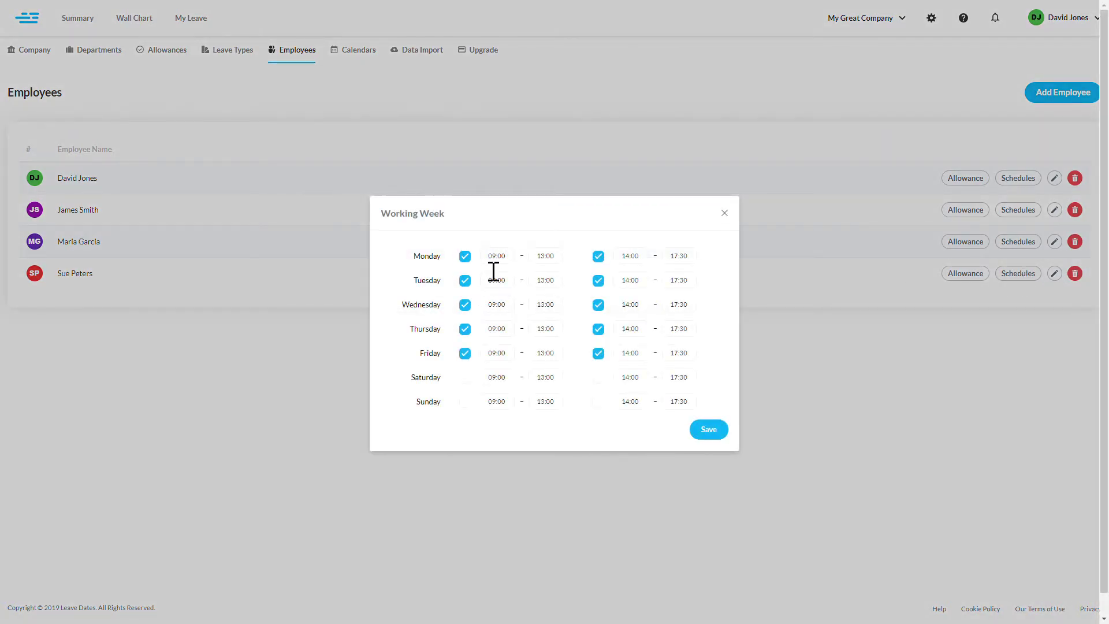
{"action": "left_click", "coordinate": [599, 257]}
{"action": "left_click", "coordinate": [604, 281]}
{"action": "left_click", "coordinate": [600, 305]}
{"action": "left_click", "coordinate": [601, 330]}
{"action": "left_click", "coordinate": [603, 355]}
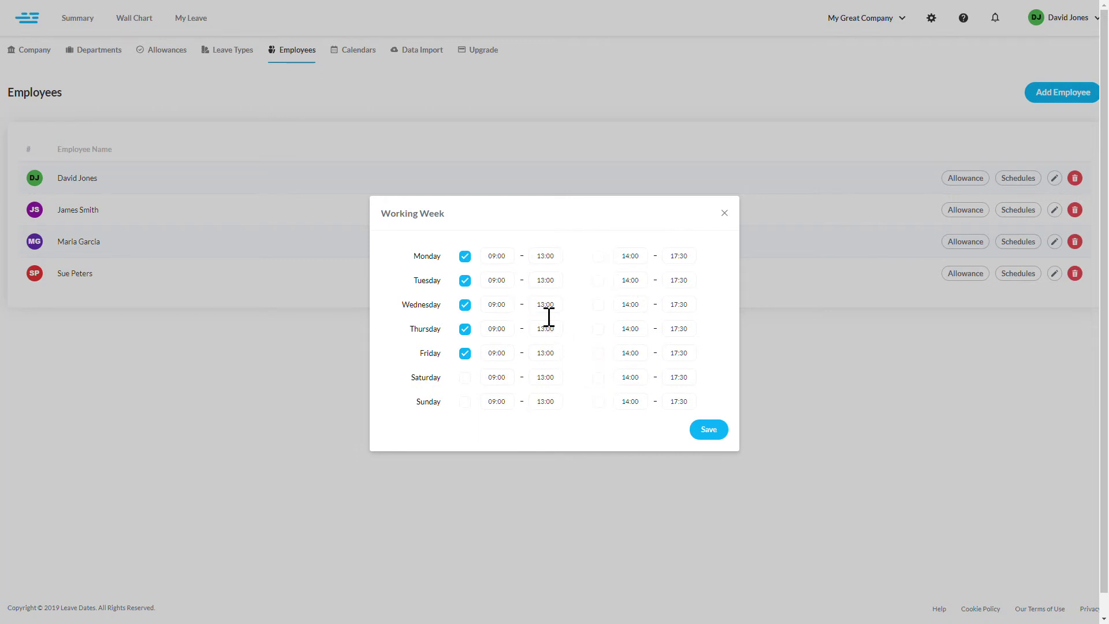
- Set the Monday, Tuesday and Wednesday morning end times to 12:00
{"action": "left_click", "coordinate": [552, 266]}
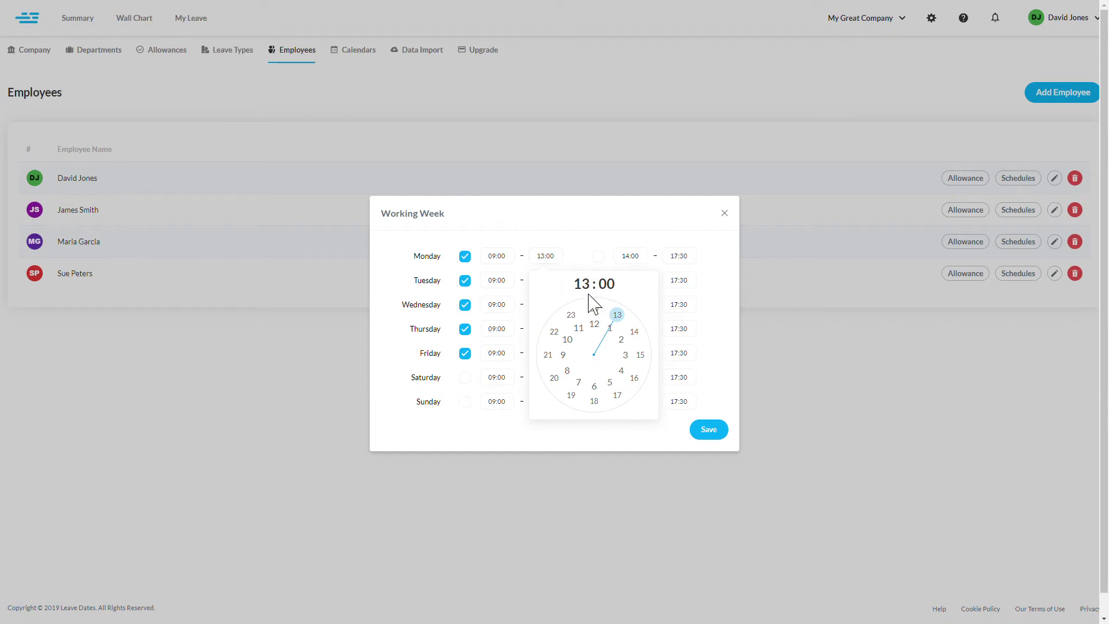
{"action": "left_click", "coordinate": [602, 324]}
{"action": "left_click", "coordinate": [602, 318]}
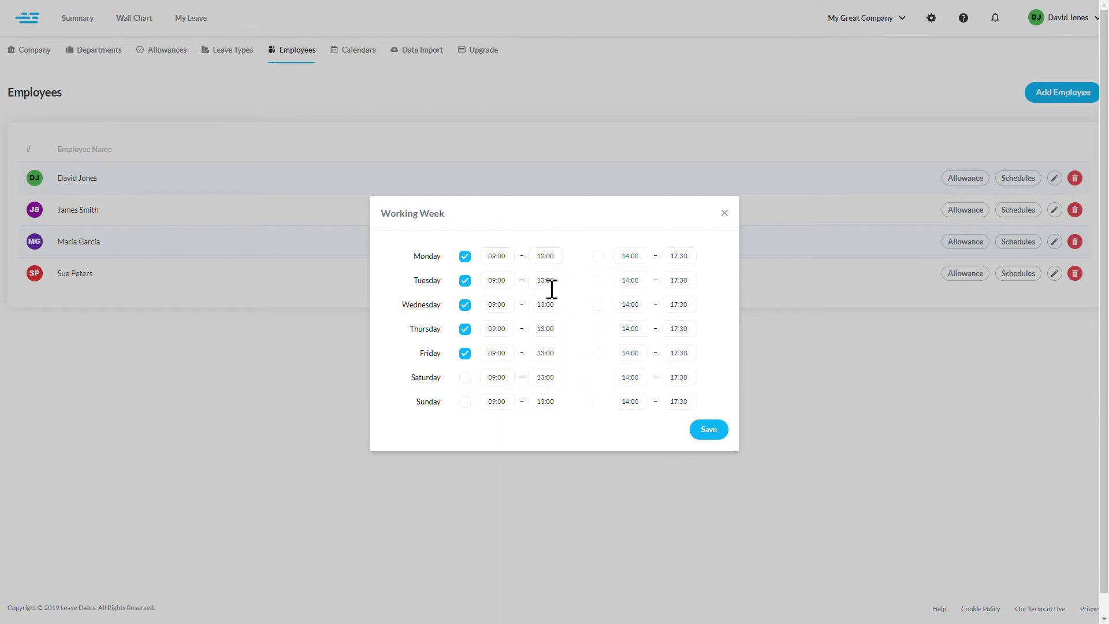
{"action": "left_click", "coordinate": [555, 292]}
{"action": "left_click", "coordinate": [601, 352]}
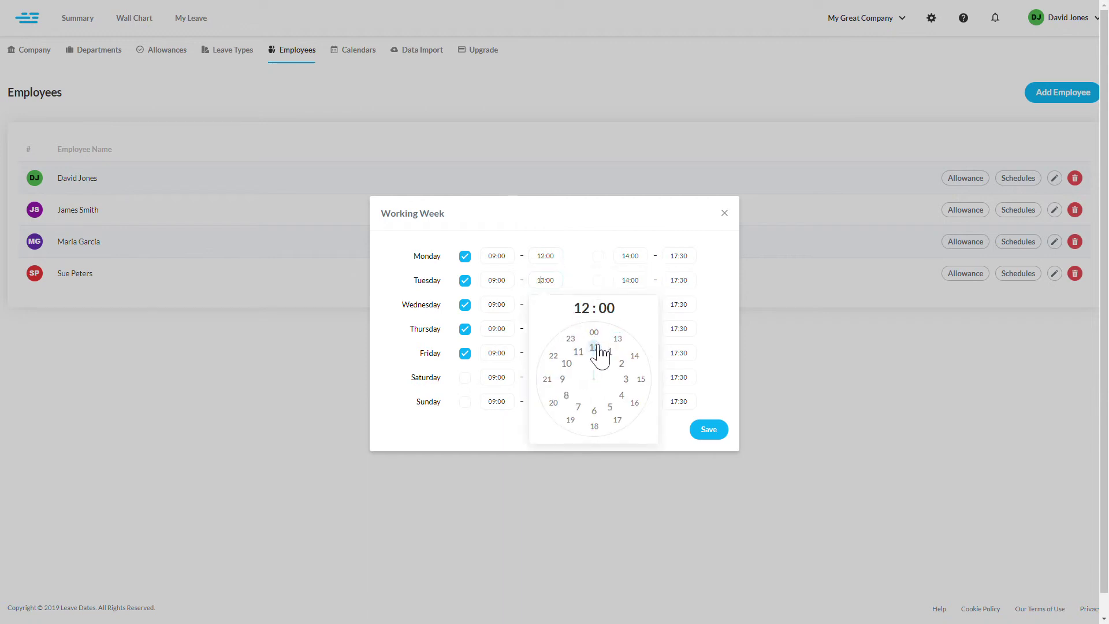
{"action": "left_click", "coordinate": [595, 333]}
{"action": "left_click", "coordinate": [549, 306]}
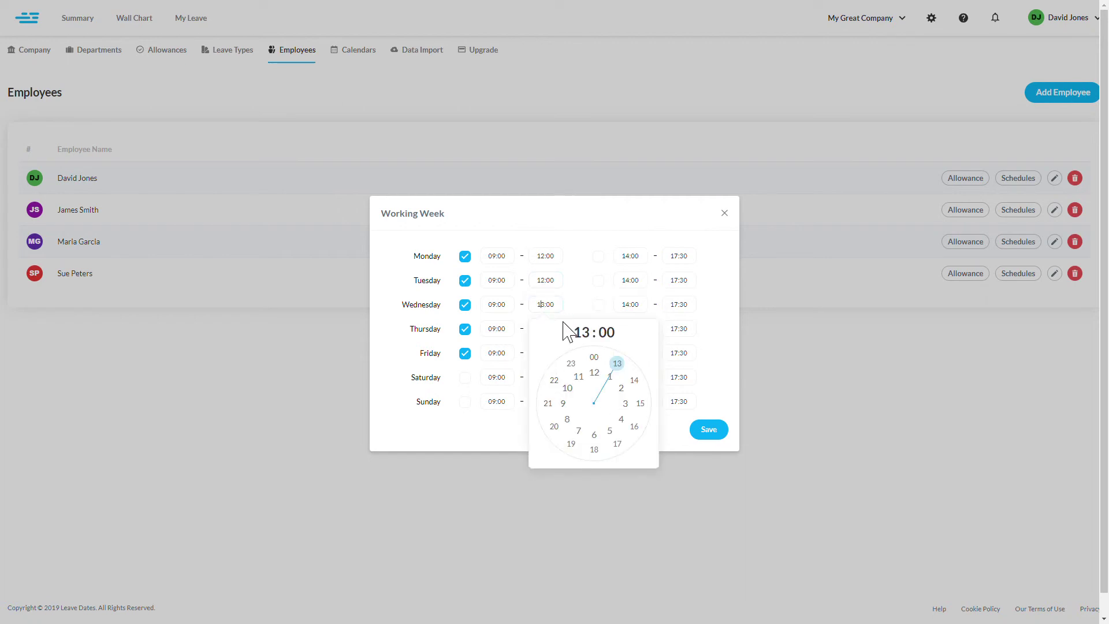
{"action": "left_click", "coordinate": [598, 371]}
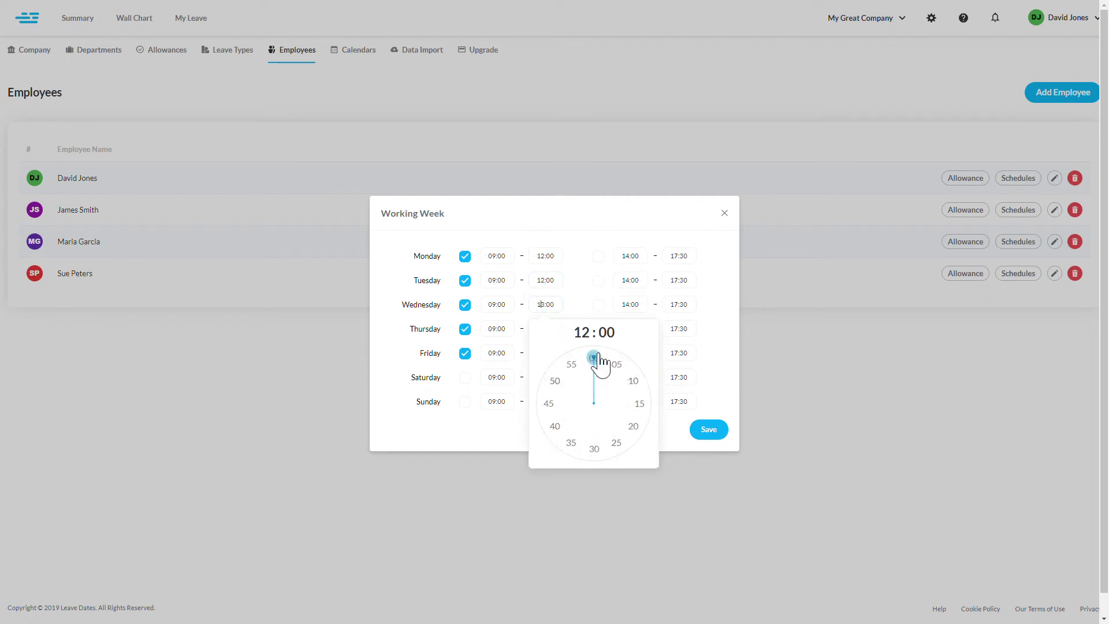
{"action": "left_click", "coordinate": [598, 359]}
- Set the Thursday and Friday morning end times to 12:00 and save the schedule
{"action": "left_click", "coordinate": [552, 332]}
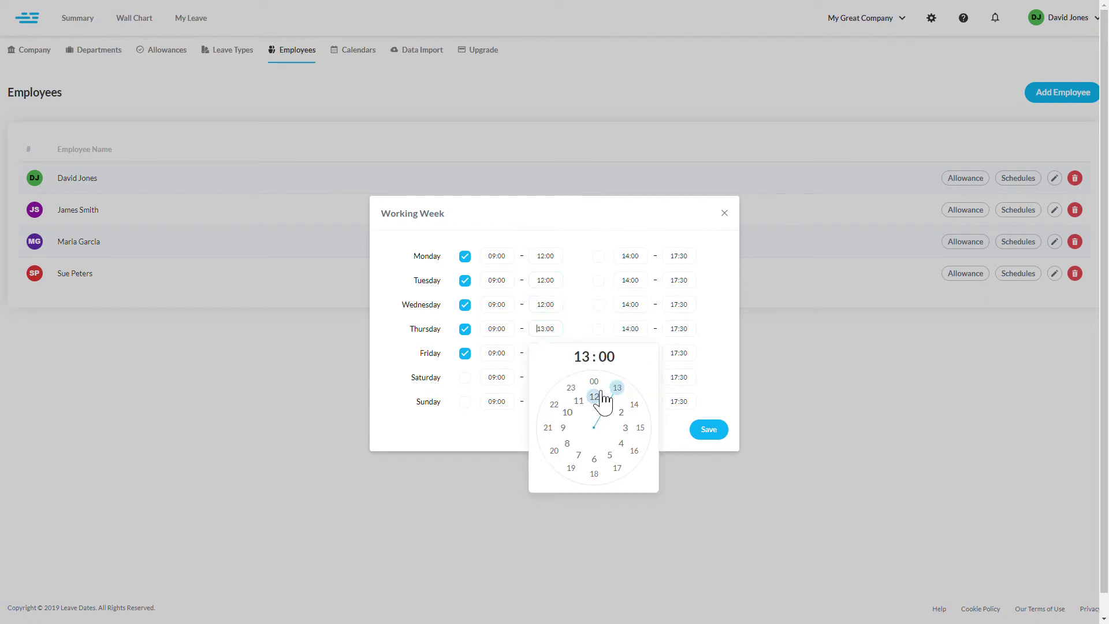
{"action": "left_click", "coordinate": [598, 398]}
{"action": "left_click", "coordinate": [598, 381]}
{"action": "left_click", "coordinate": [547, 354]}
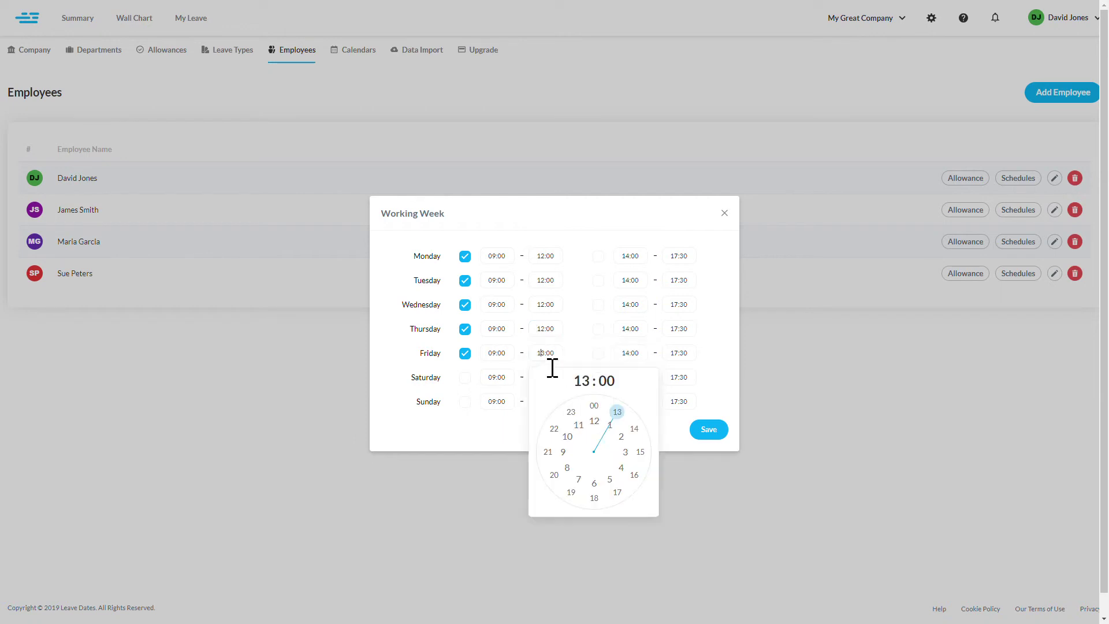
{"action": "left_click", "coordinate": [598, 411]}
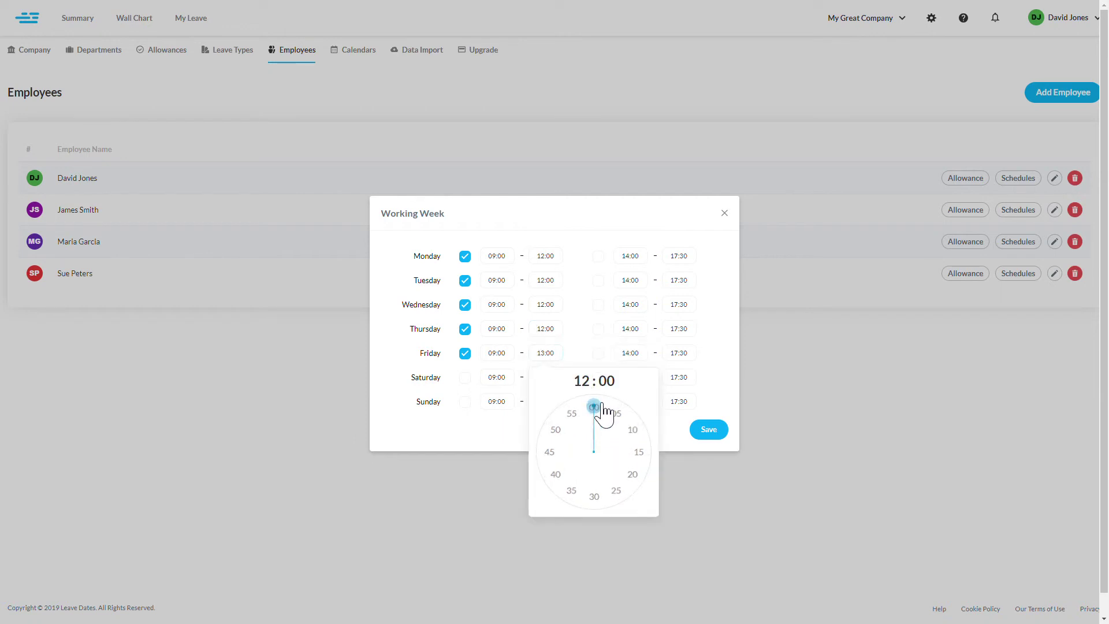
{"action": "left_click", "coordinate": [596, 407]}
{"action": "left_click", "coordinate": [711, 432]}
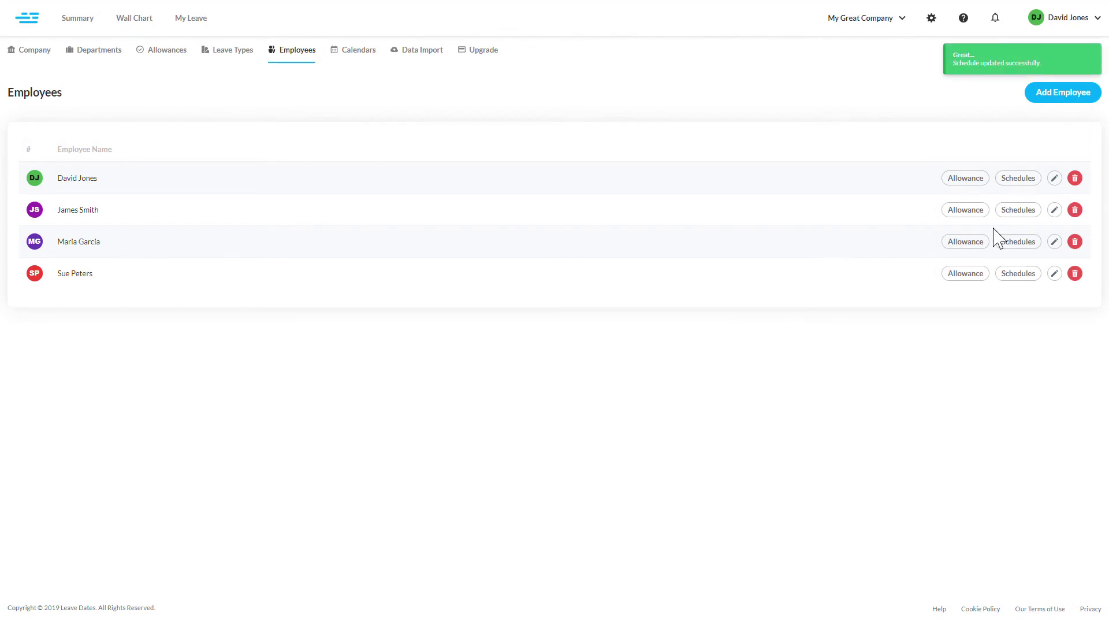
{"action": "left_click_drag", "start_coordinate": [997, 237], "coordinate": [664, 269]}
{"action": "left_click", "coordinate": [664, 270]}
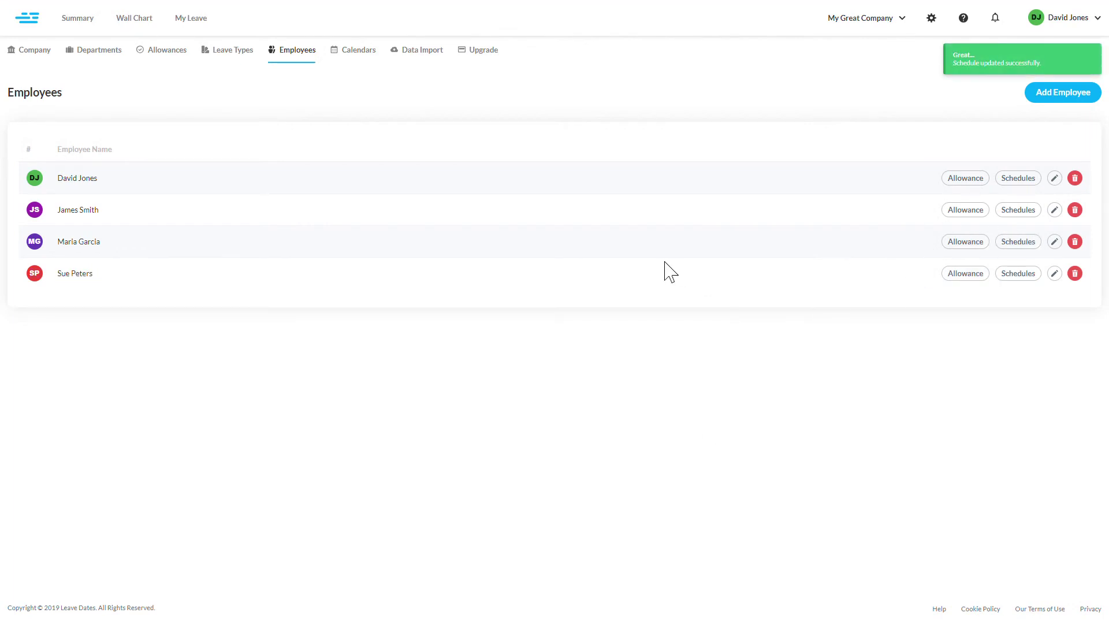
- Change the new employee's 2019 Annual Leave entitlement to 70 hours and save
{"action": "left_click", "coordinate": [962, 275]}
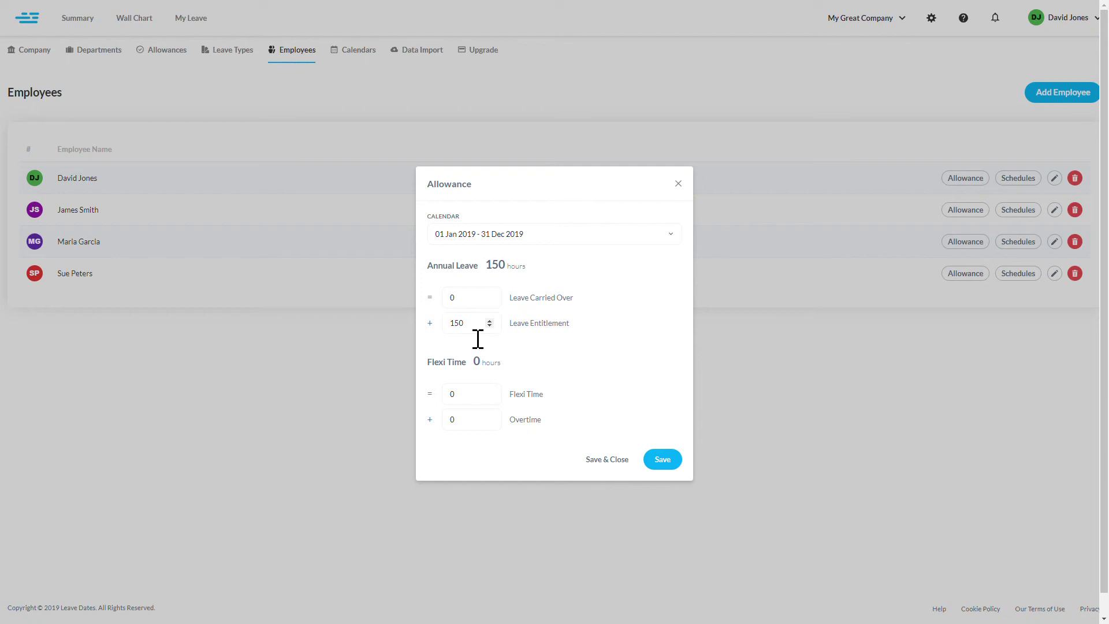
{"action": "key", "text": "ctrl+a"}
{"action": "type", "text": "70"}
{"action": "left_click", "coordinate": [605, 461]}
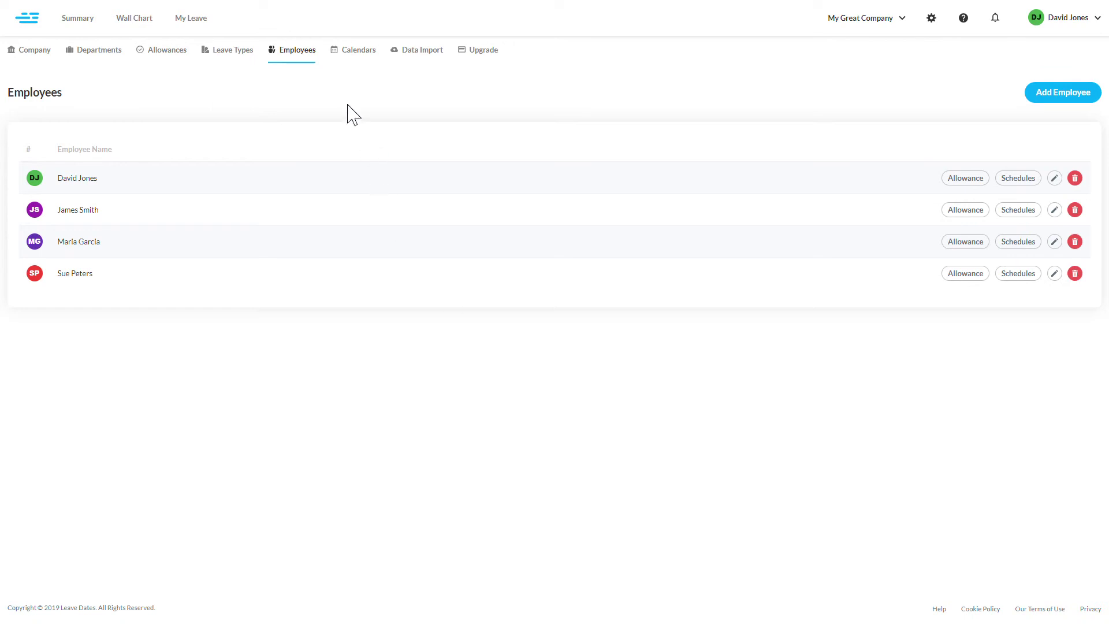
- Add a 2020 calendar running 01-01-2020 to 31-12-2020, keeping it hidden
{"action": "left_click", "coordinate": [359, 60]}
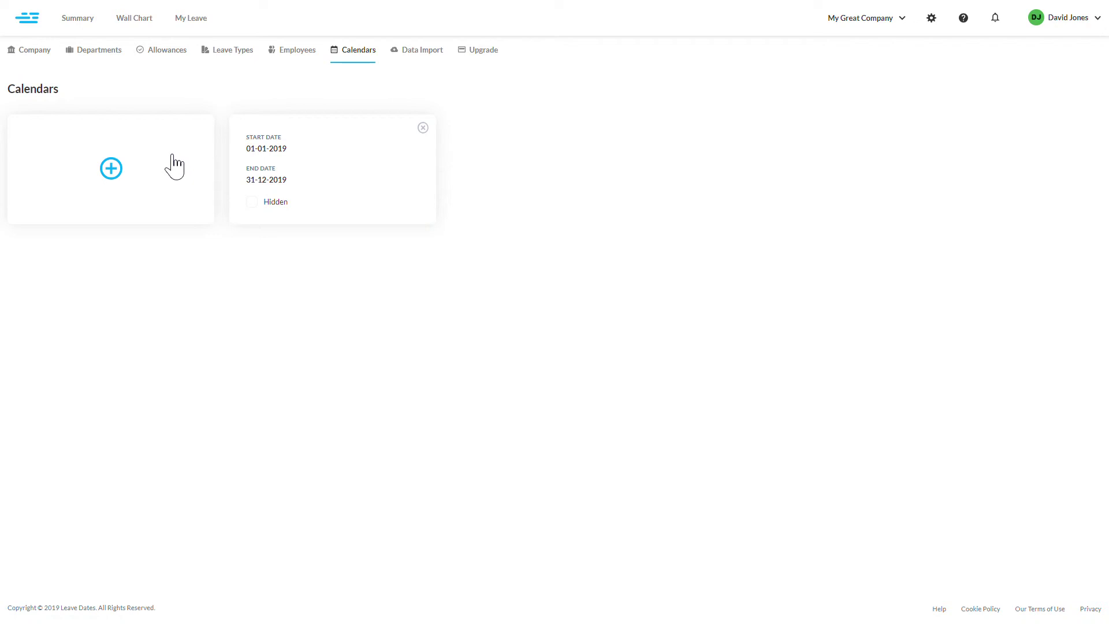
{"action": "left_click", "coordinate": [121, 173]}
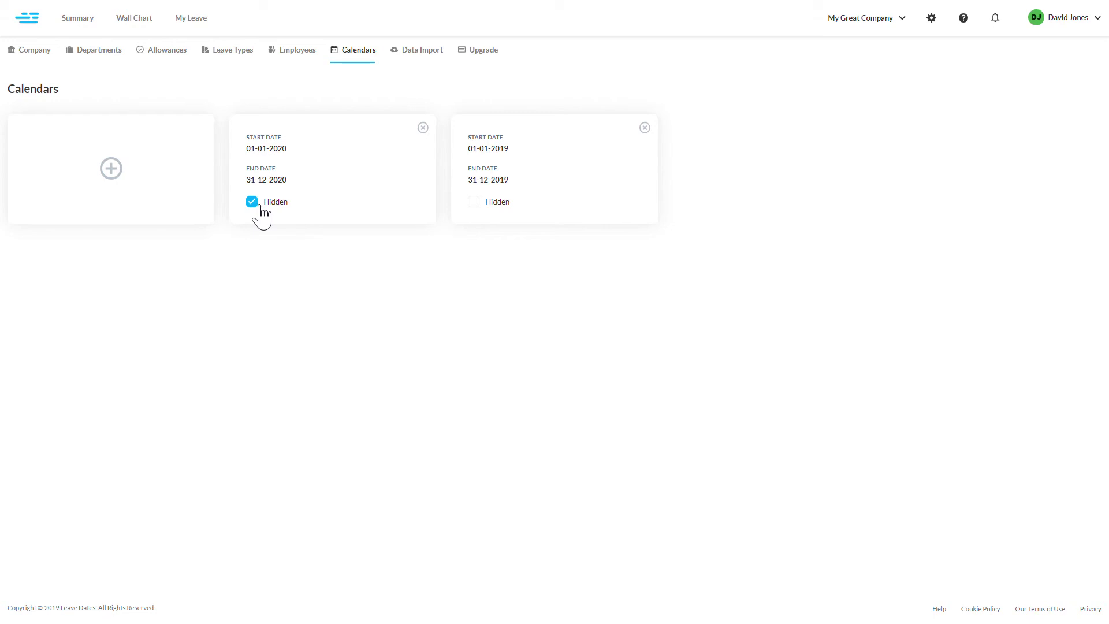
{"action": "left_click", "coordinate": [257, 206]}
{"action": "left_click", "coordinate": [264, 207]}
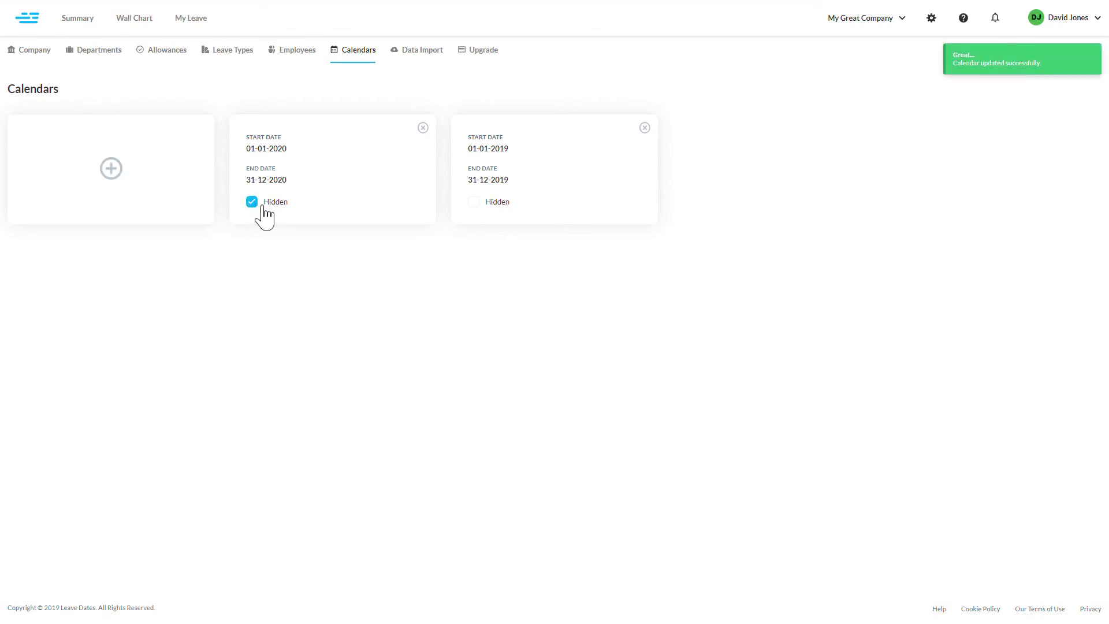
- Visit the Data Import page, then the Upgrade page showing the Free Plan and £8.00 quote
{"action": "left_click", "coordinate": [438, 59]}
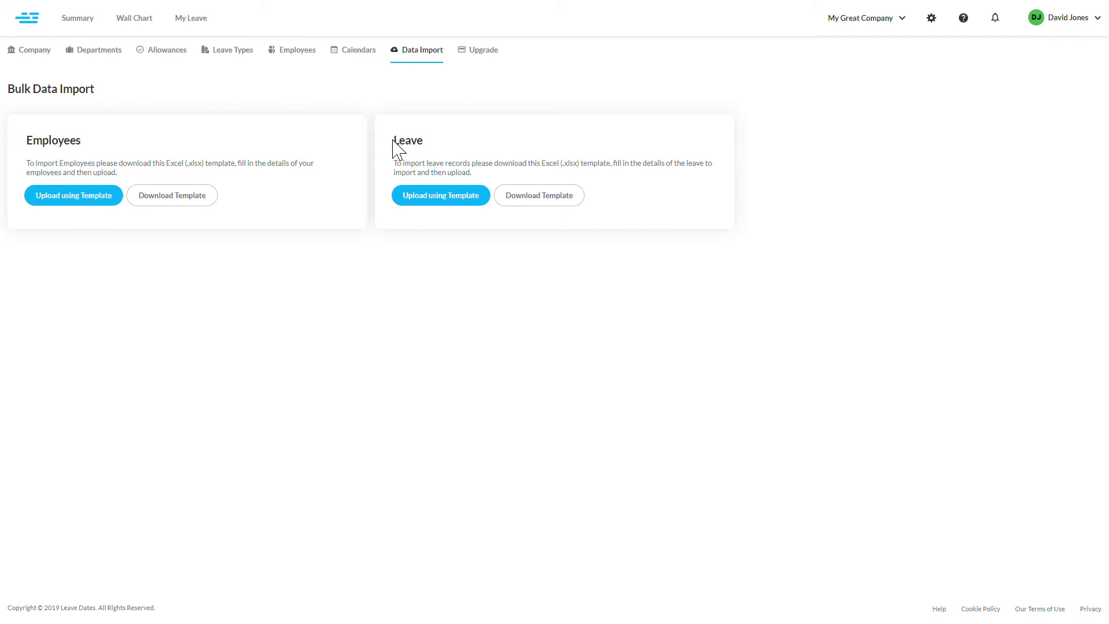
{"action": "left_click", "coordinate": [500, 59]}
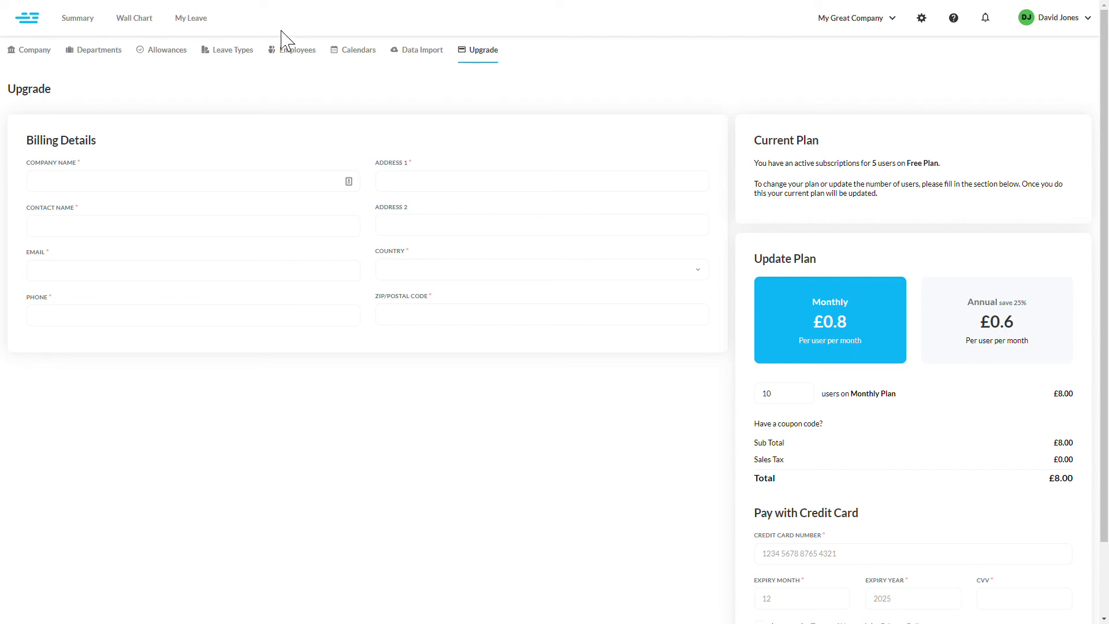
- Display the March 2019 wall chart listing all four employees, including the new IT one
{"action": "left_click", "coordinate": [146, 29]}
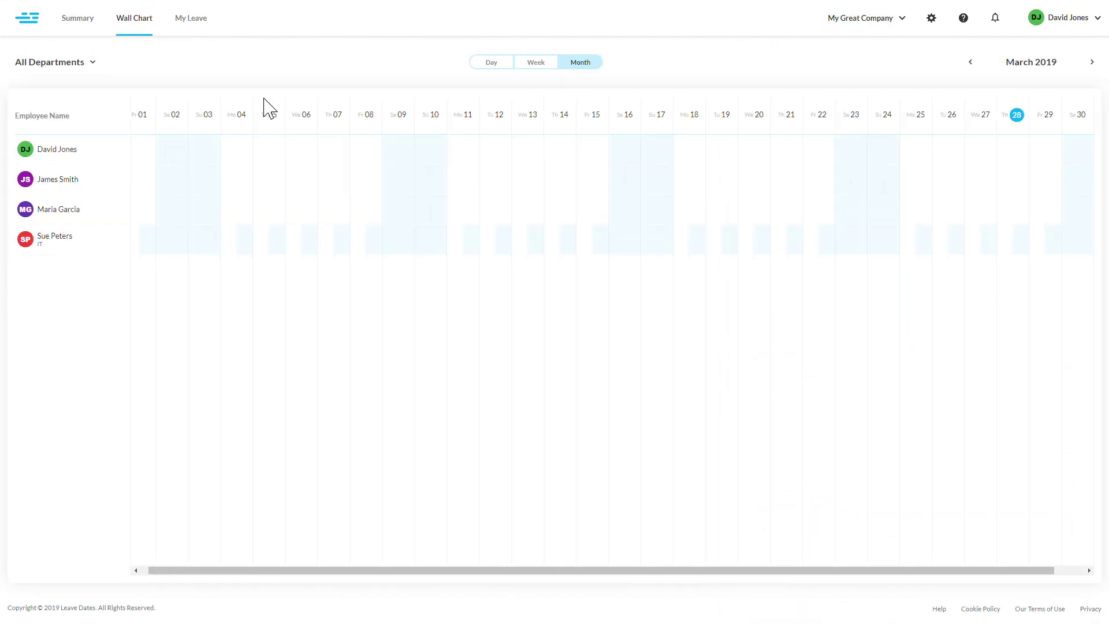